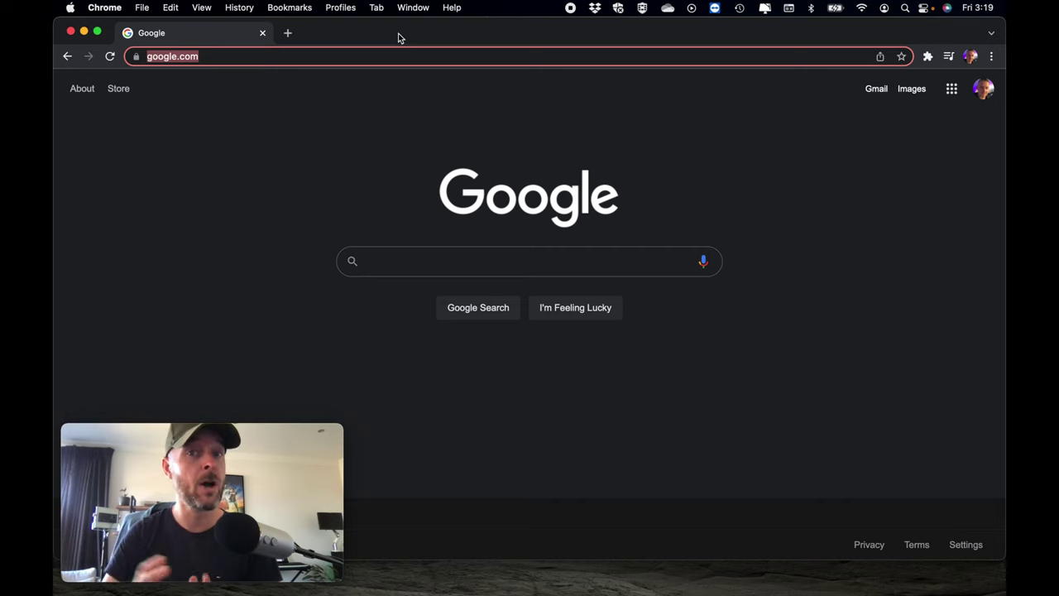
- Open find.synology.com, connect to the DS1621+ NAS, and accept the license agreement and privacy statement
{"action": "type", "text": "find.synology.com"}
{"action": "key", "text": "Return"}
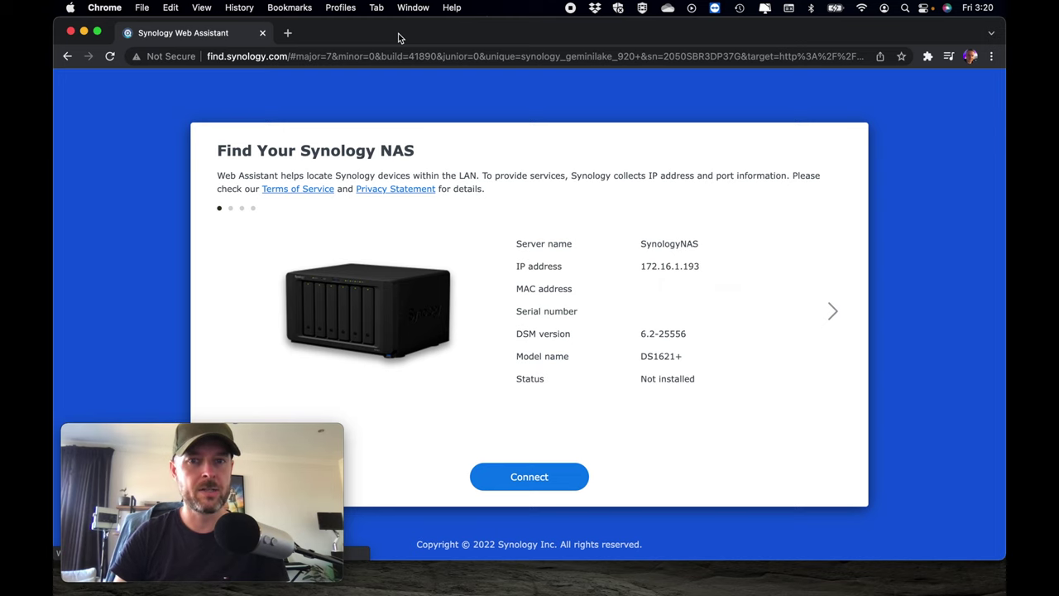
{"action": "left_click", "coordinate": [538, 476]}
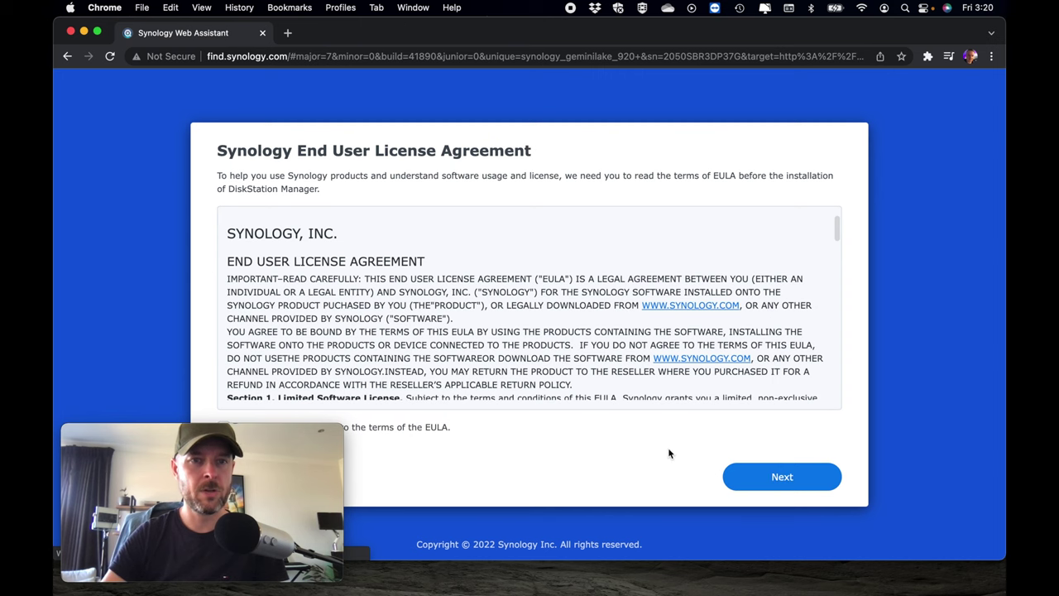
{"action": "left_click", "coordinate": [788, 475]}
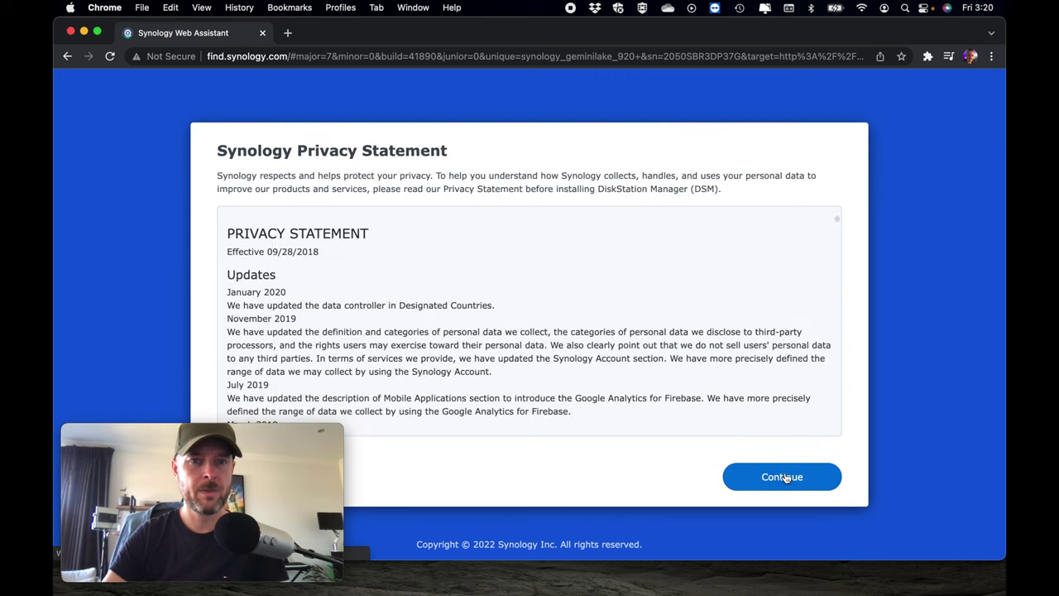
{"action": "left_click", "coordinate": [783, 478]}
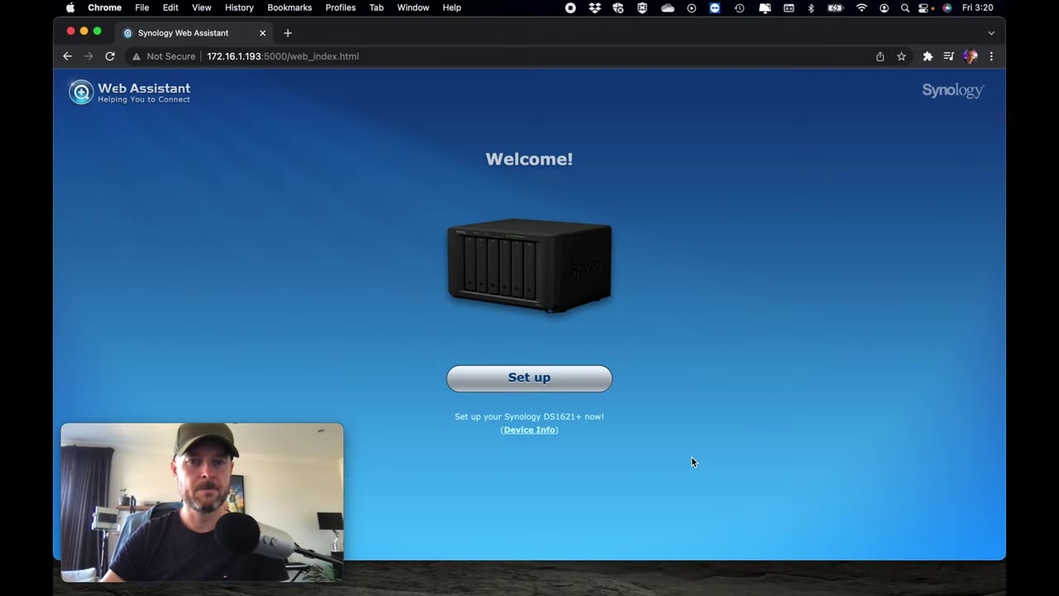
- Set up the NAS by installing the latest DSM with erasure of hard disks 1 and 2 accepted, and open the device name for entry
{"action": "left_click", "coordinate": [545, 380]}
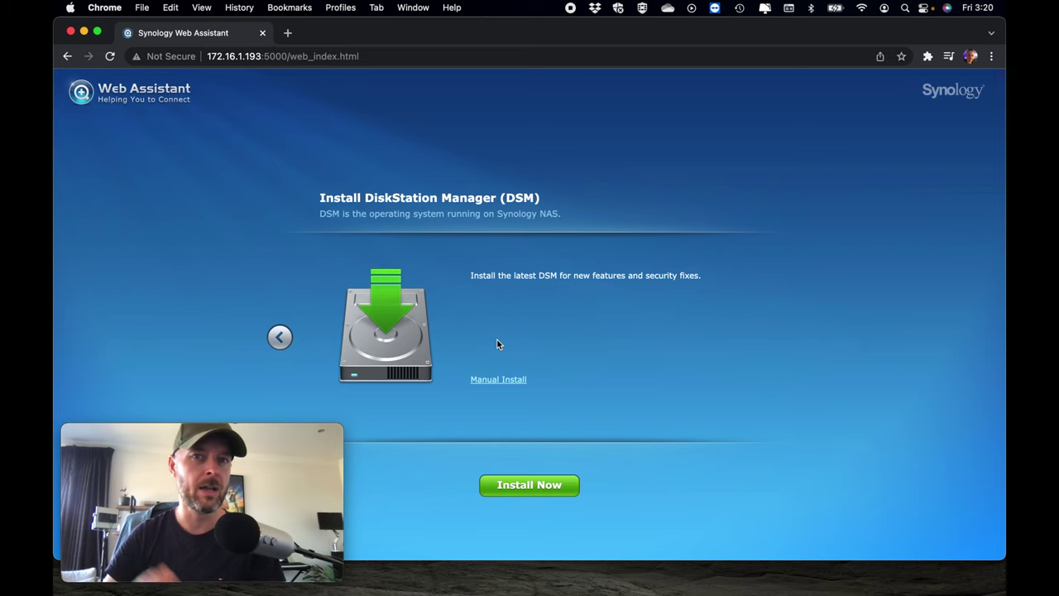
{"action": "left_click", "coordinate": [533, 486]}
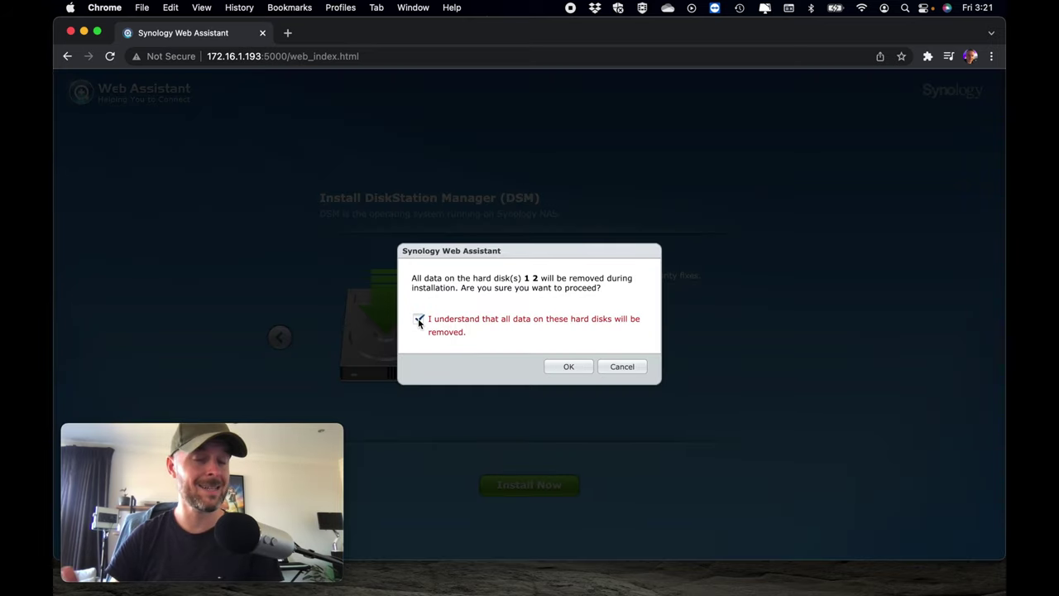
{"action": "left_click", "coordinate": [568, 366]}
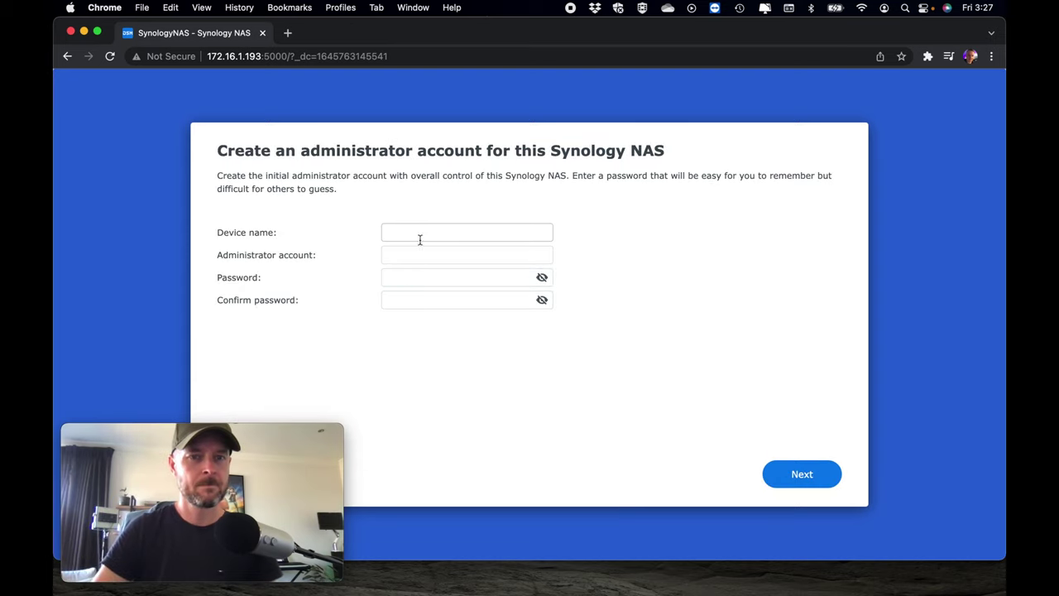
{"action": "left_click", "coordinate": [428, 232]}
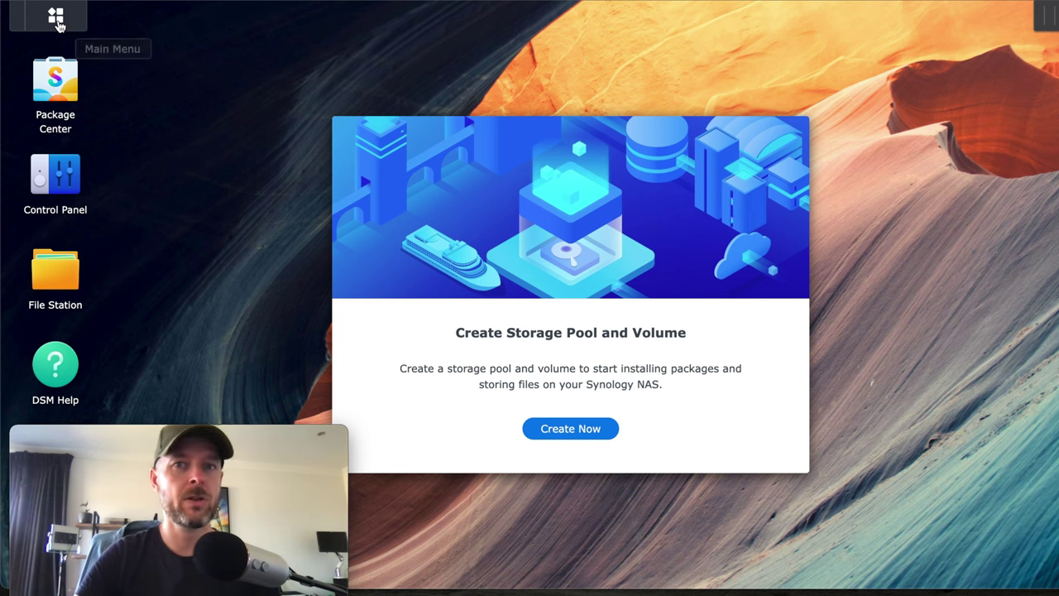
- In Storage Manager, configure a new storage pool with RAID type SHR and the description SHRPool
{"action": "left_click", "coordinate": [57, 19]}
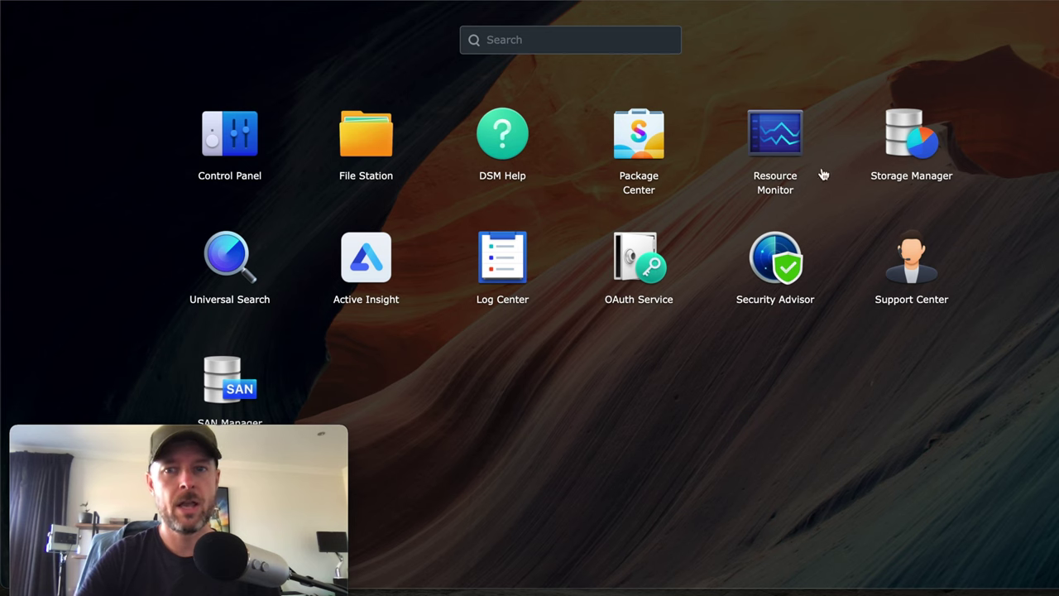
{"action": "left_click", "coordinate": [900, 145]}
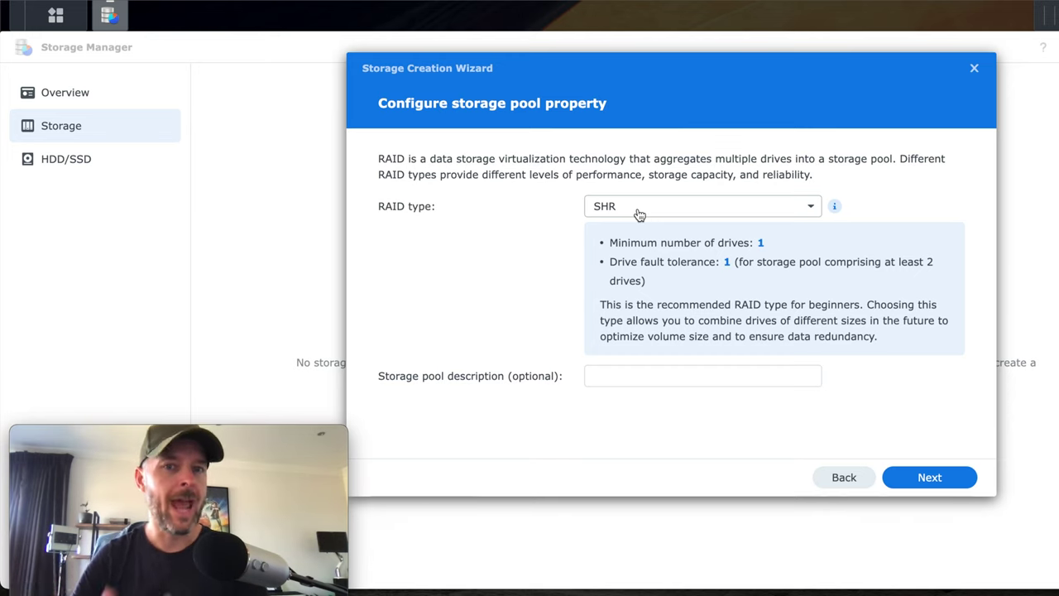
{"action": "left_click", "coordinate": [622, 209]}
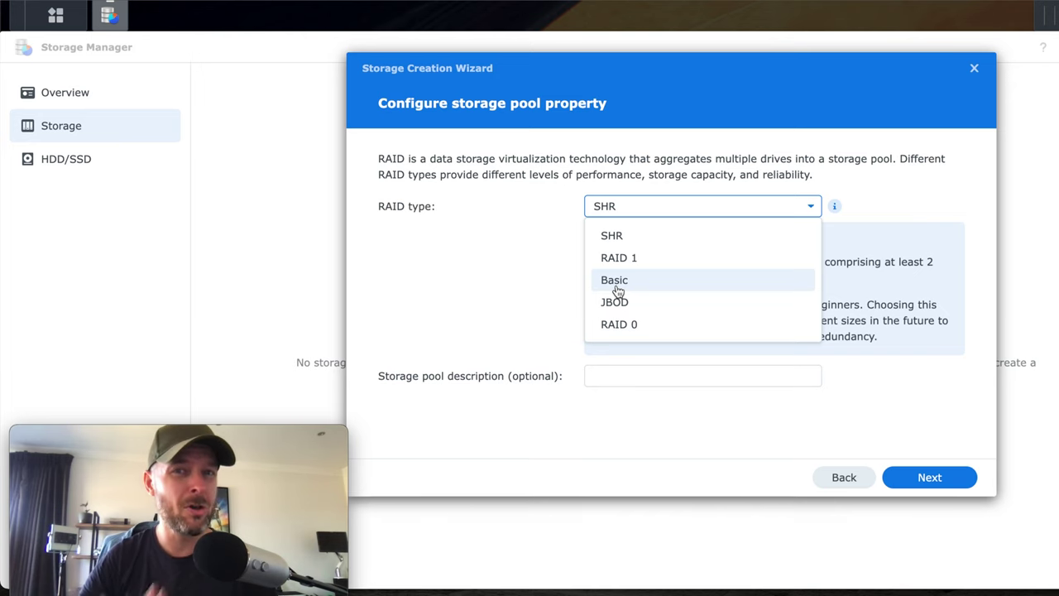
{"action": "left_click", "coordinate": [625, 242]}
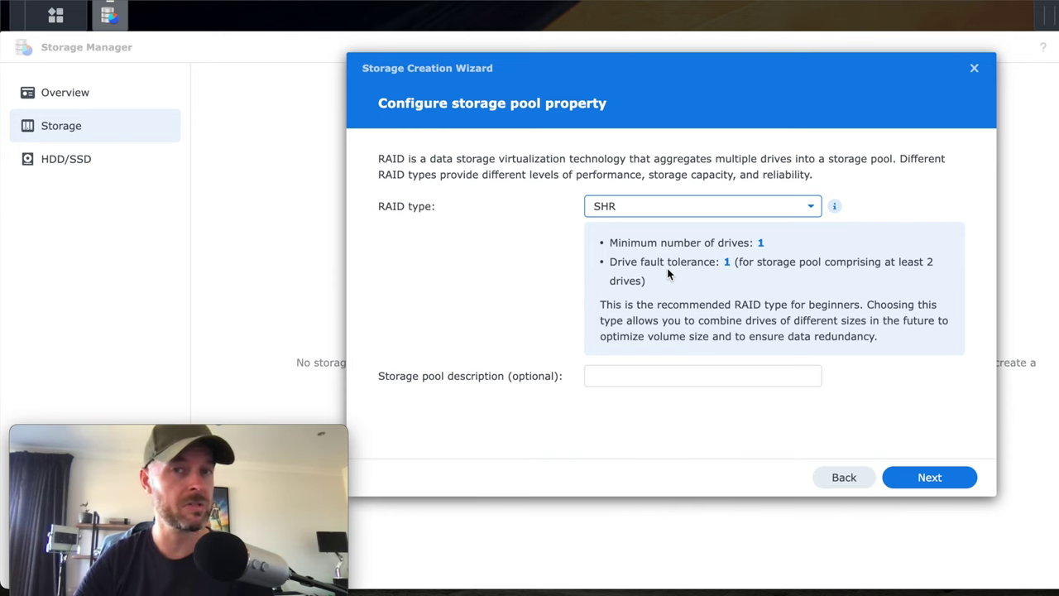
{"action": "left_click", "coordinate": [654, 374]}
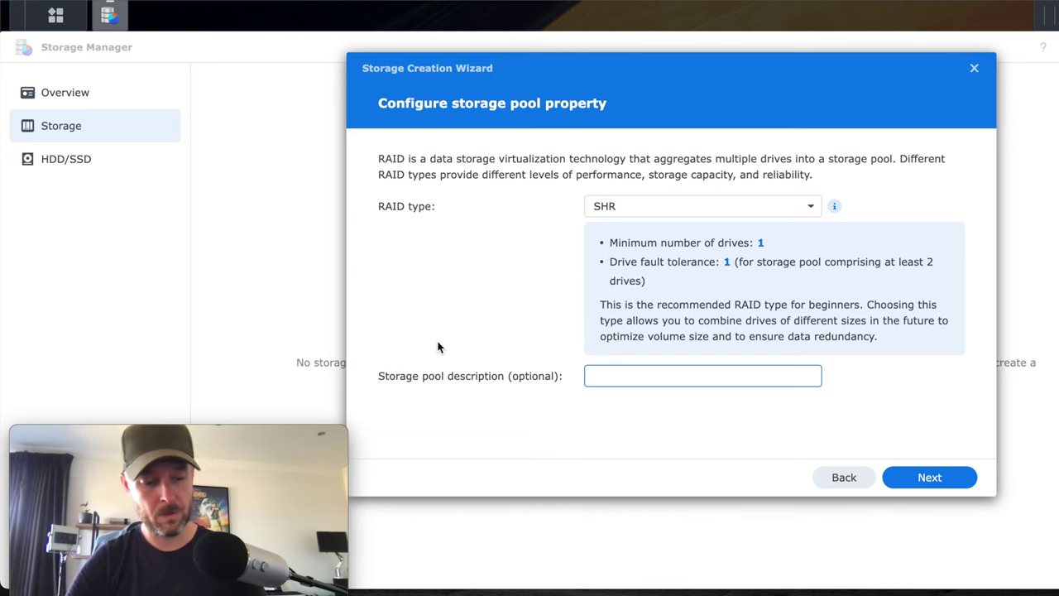
{"action": "type", "text": "SHR"}
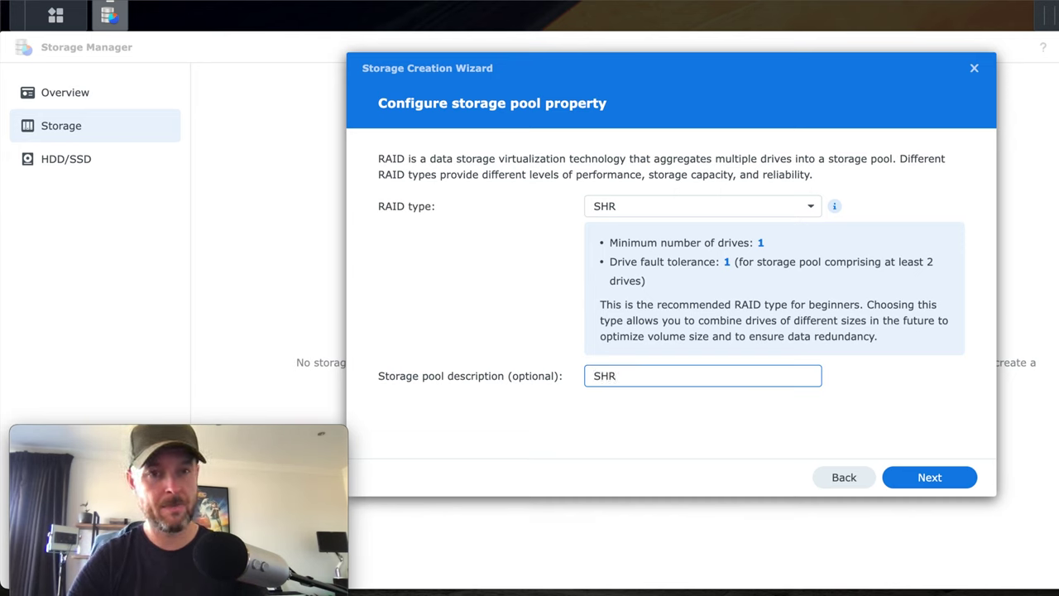
{"action": "type", "text": "Pool"}
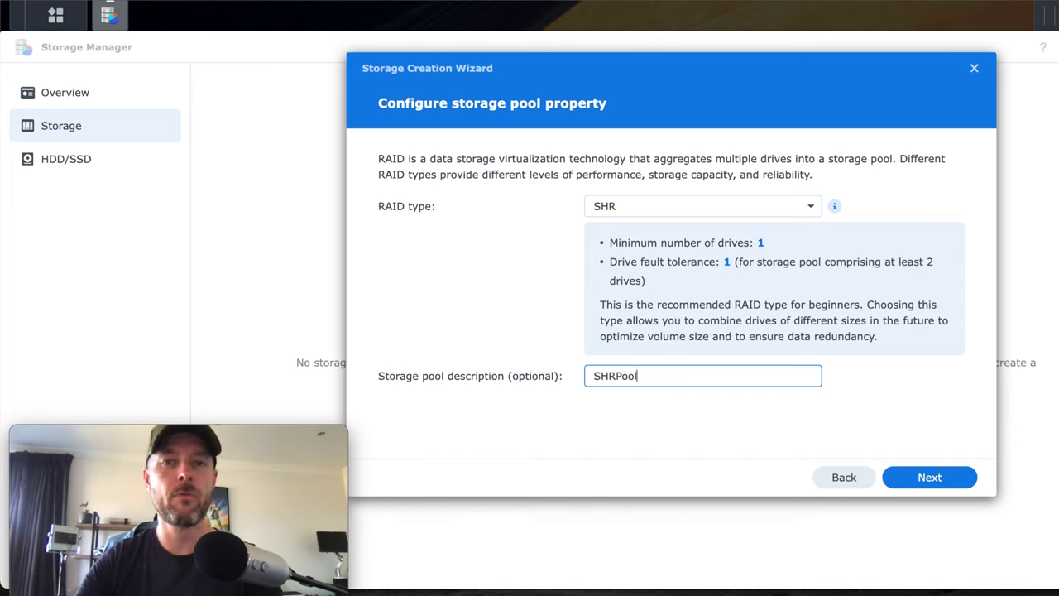
{"action": "left_click", "coordinate": [931, 479]}
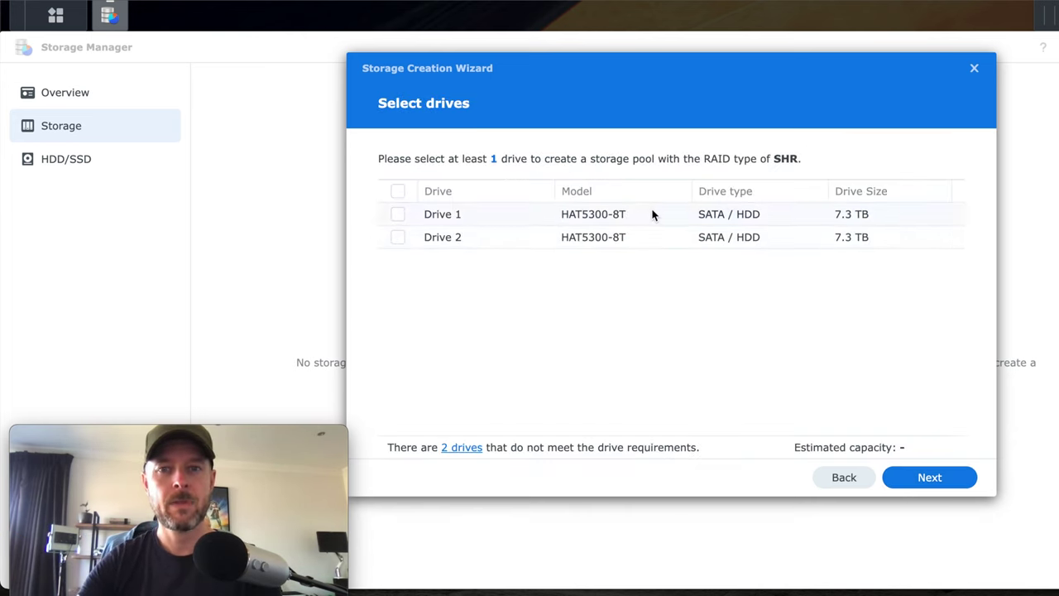
- Select Drive 1 and Drive 2 for the storage pool and review why the other drives do not meet the requirements
{"action": "left_click", "coordinate": [397, 213]}
{"action": "left_click", "coordinate": [397, 238]}
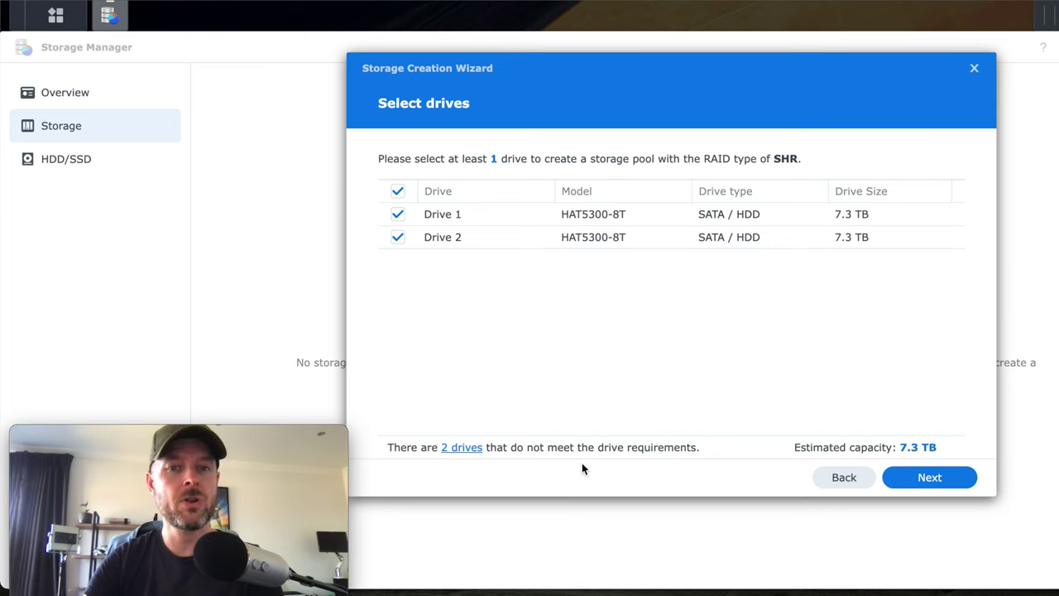
{"action": "left_click", "coordinate": [455, 447]}
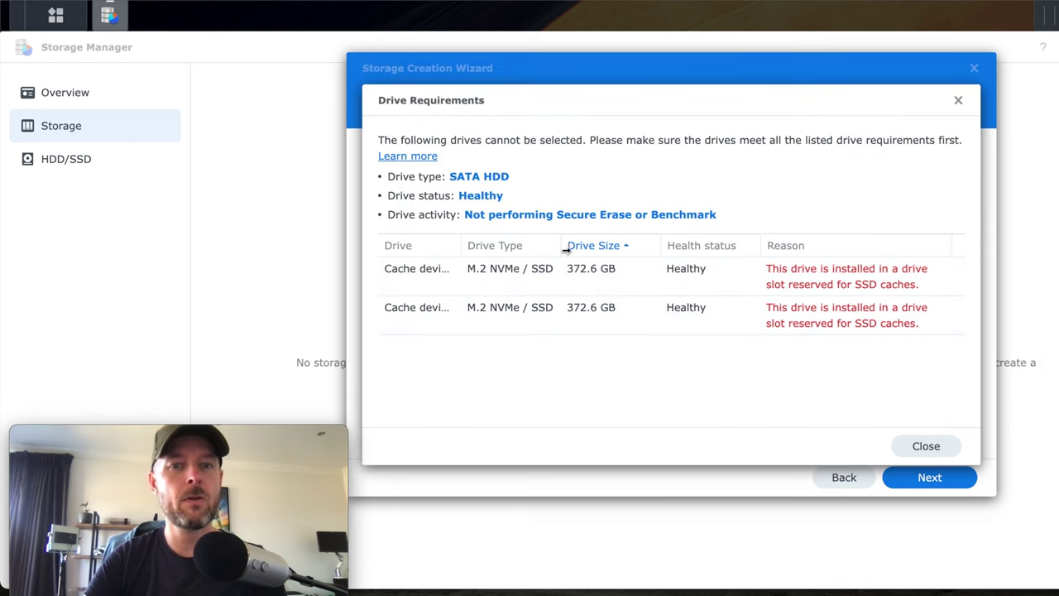
{"action": "left_click_drag", "start_coordinate": [568, 245], "coordinate": [606, 245]}
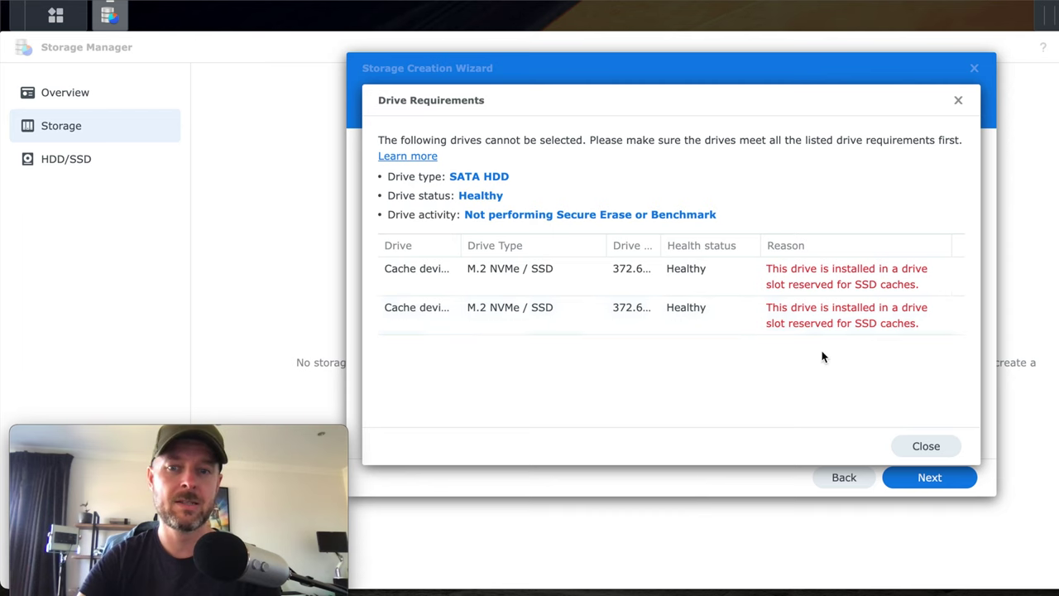
{"action": "left_click", "coordinate": [925, 446]}
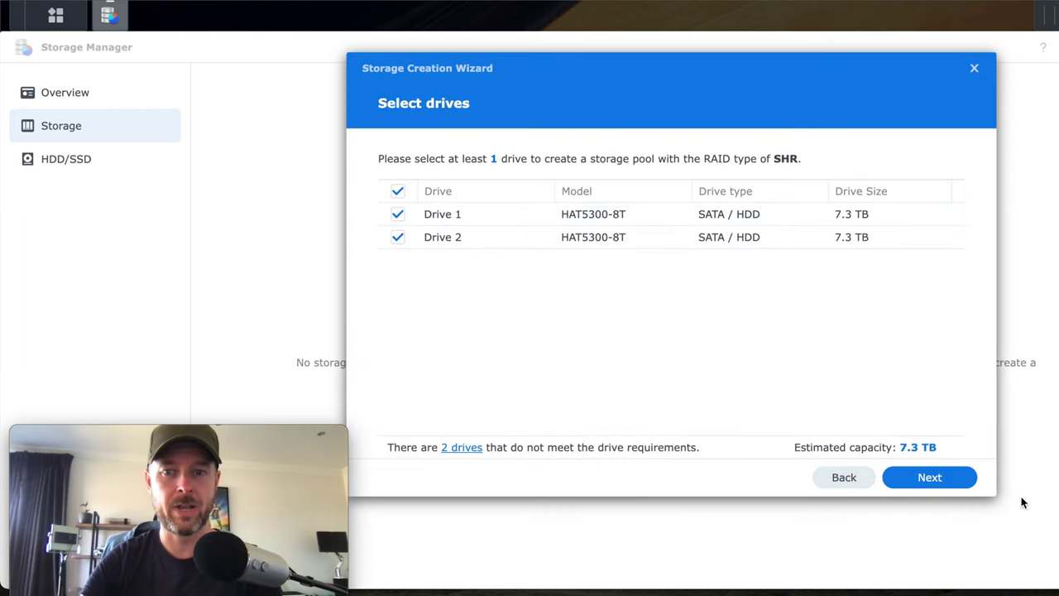
- Skip the drive check and create the pool with a 4000 GB Btrfs volume described as 4TBVol
{"action": "left_click", "coordinate": [924, 483]}
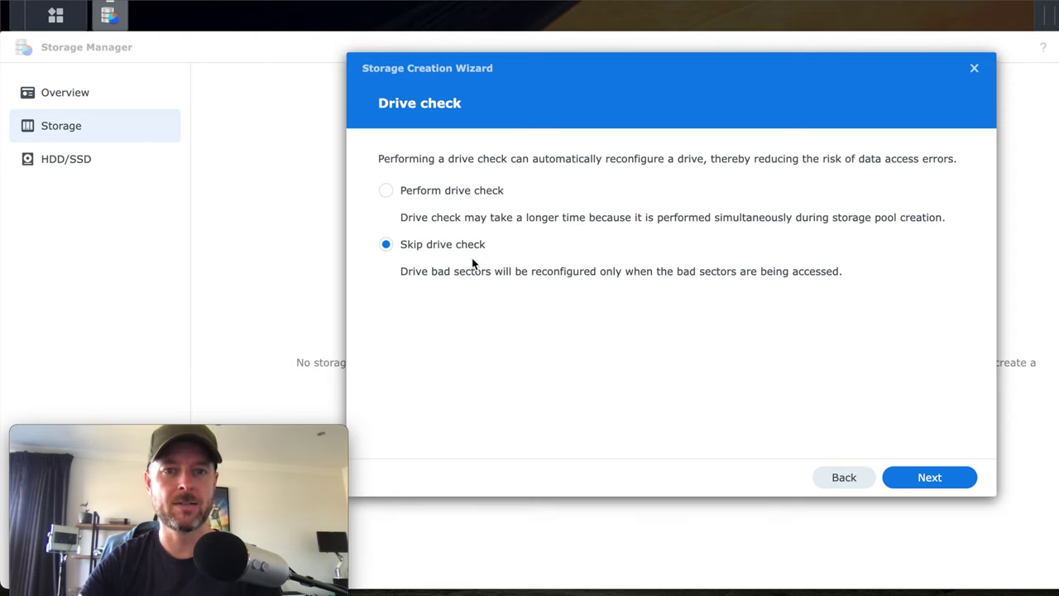
{"action": "key", "text": "Return"}
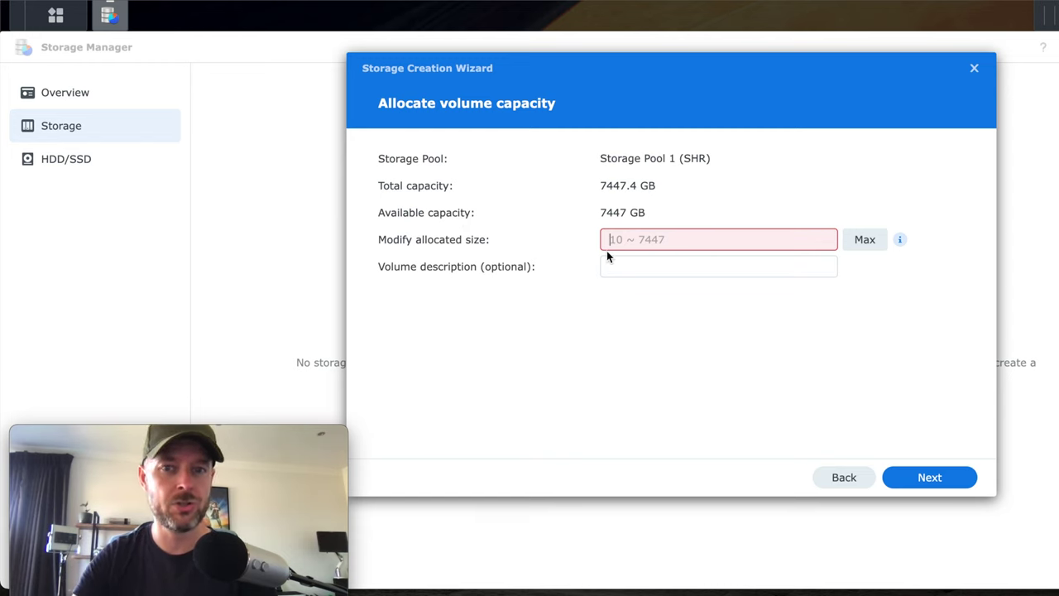
{"action": "type", "text": "4000"}
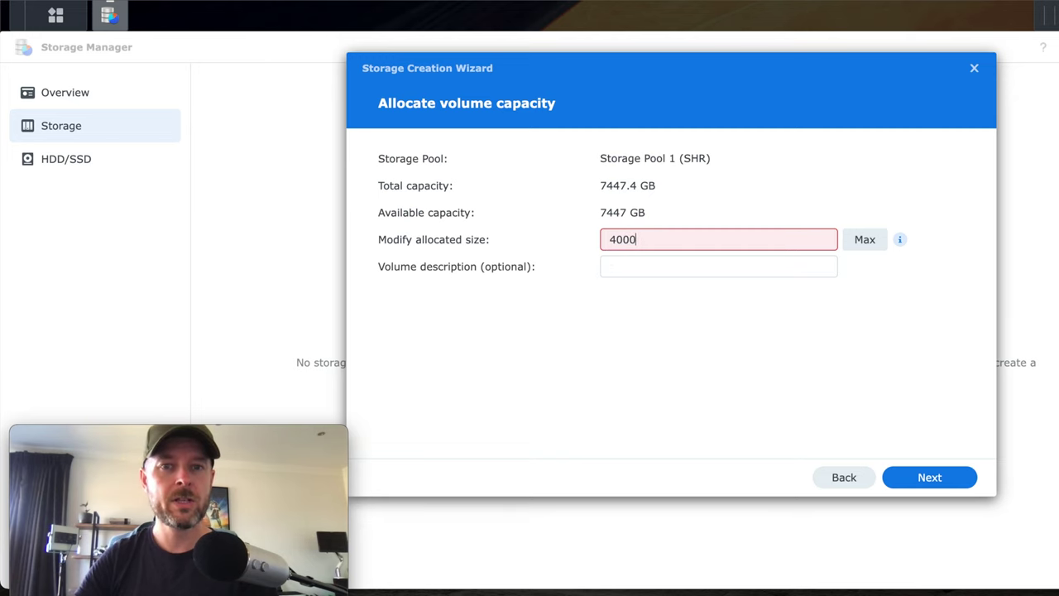
{"action": "left_click", "coordinate": [641, 265]}
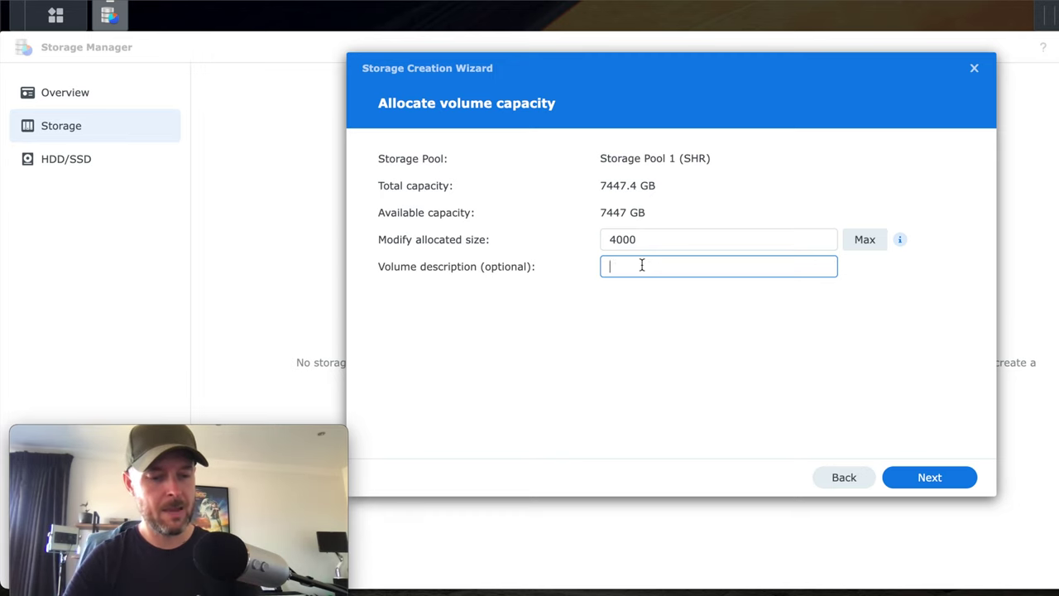
{"action": "type", "text": "4TBVol"}
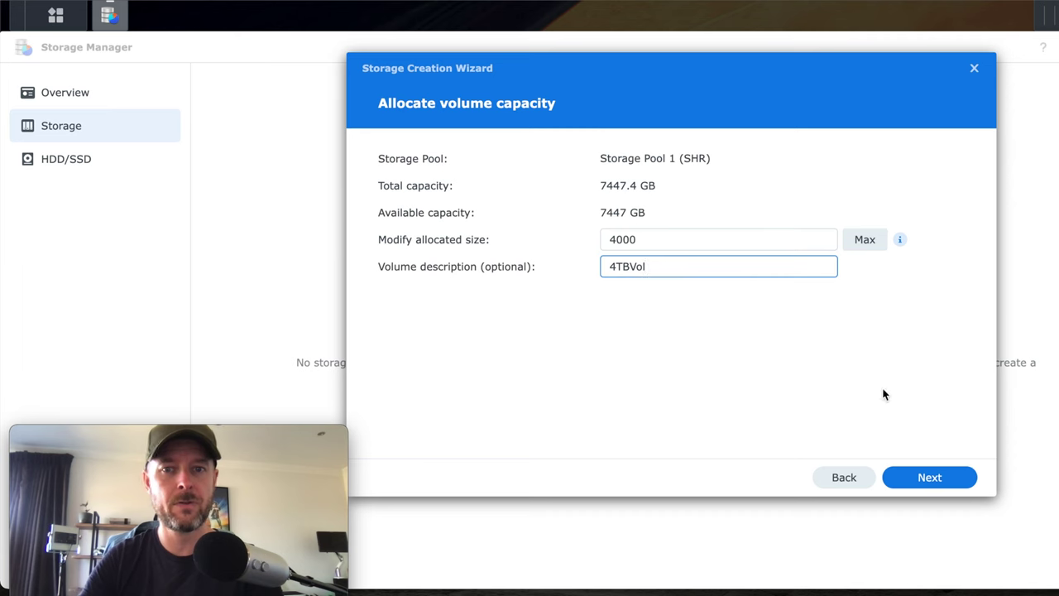
{"action": "left_click", "coordinate": [920, 470]}
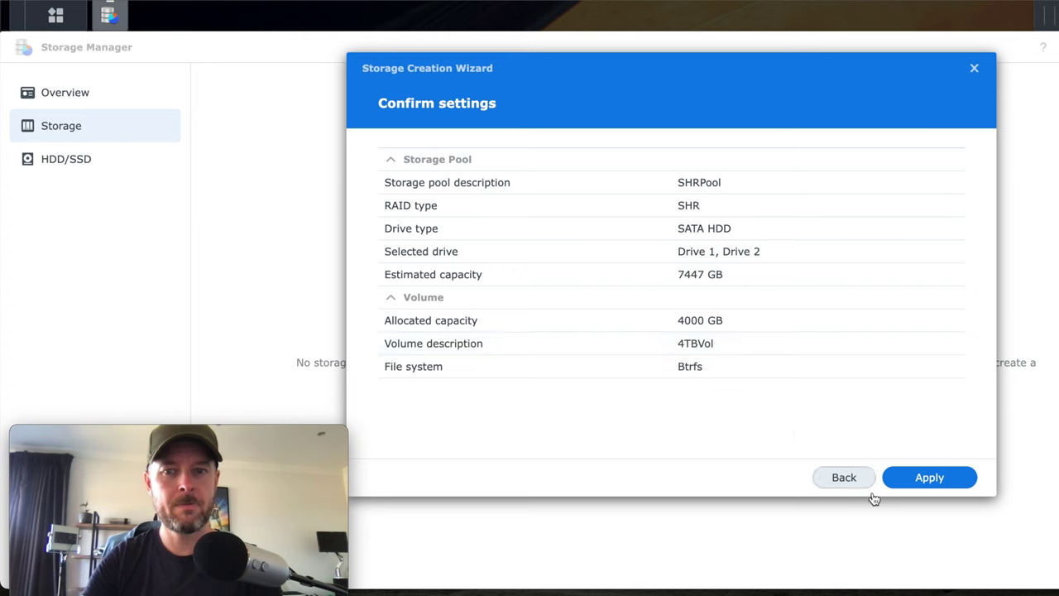
{"action": "left_click", "coordinate": [933, 479]}
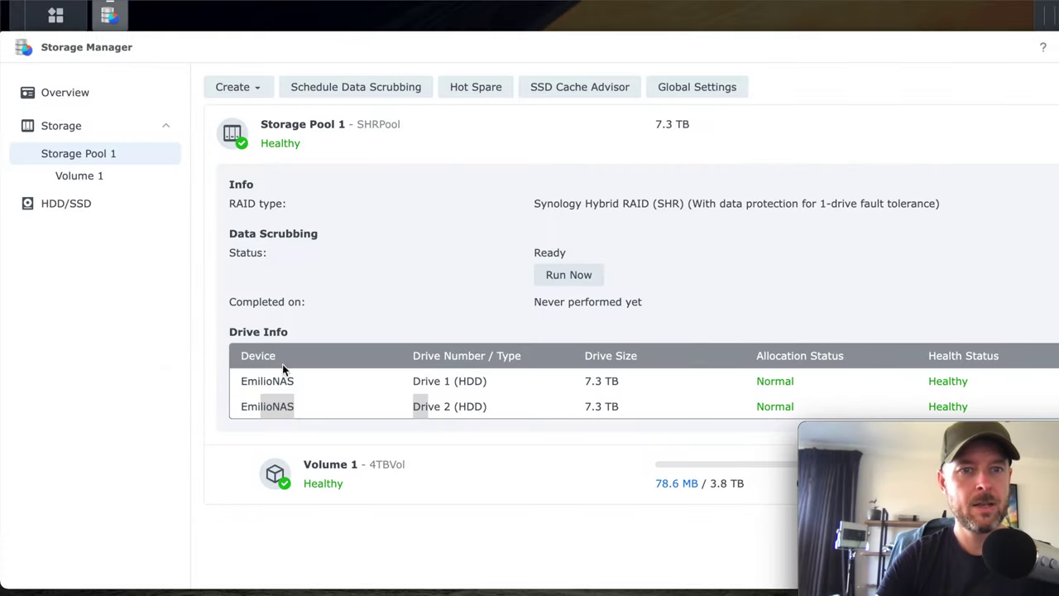
- Review the drive information of Storage Pool 1 and the capacity of Volume 1
{"action": "left_click_drag", "start_coordinate": [229, 380], "coordinate": [301, 406]}
{"action": "left_click", "coordinate": [444, 378]}
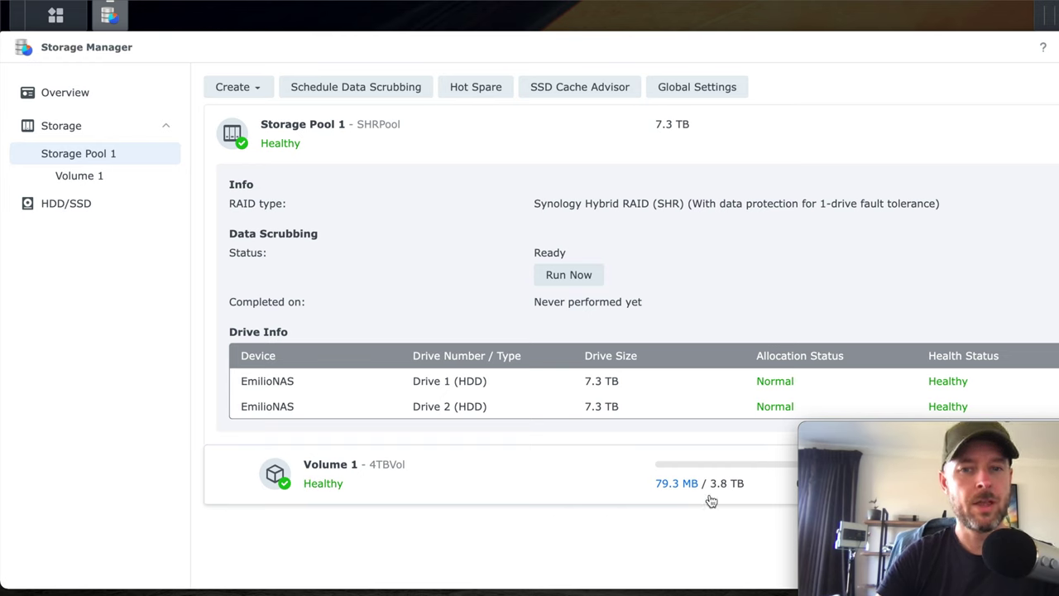
{"action": "mouse_move", "coordinate": [714, 491]}
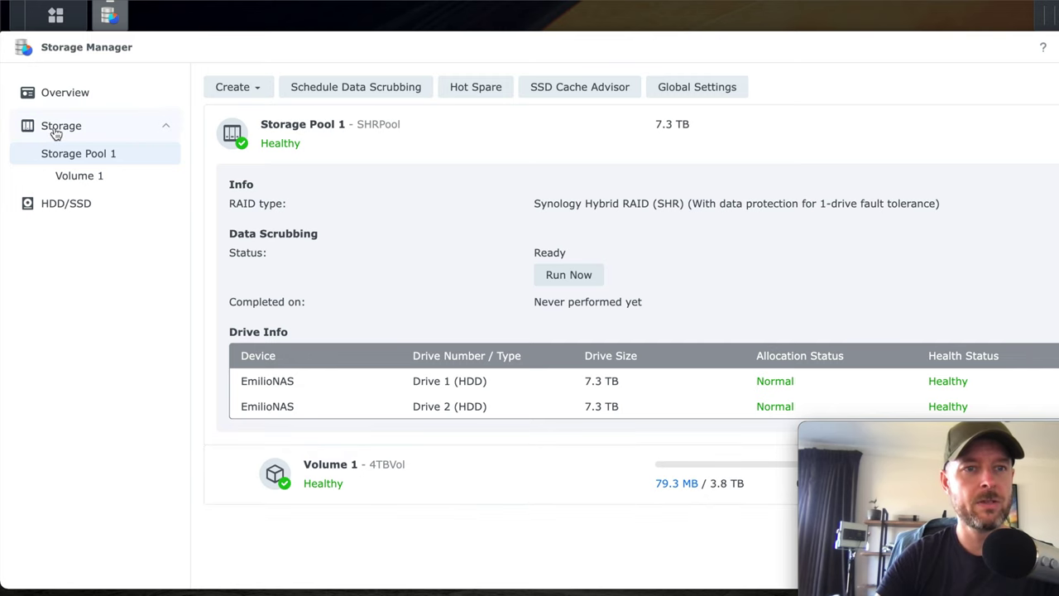
{"action": "left_click", "coordinate": [83, 154]}
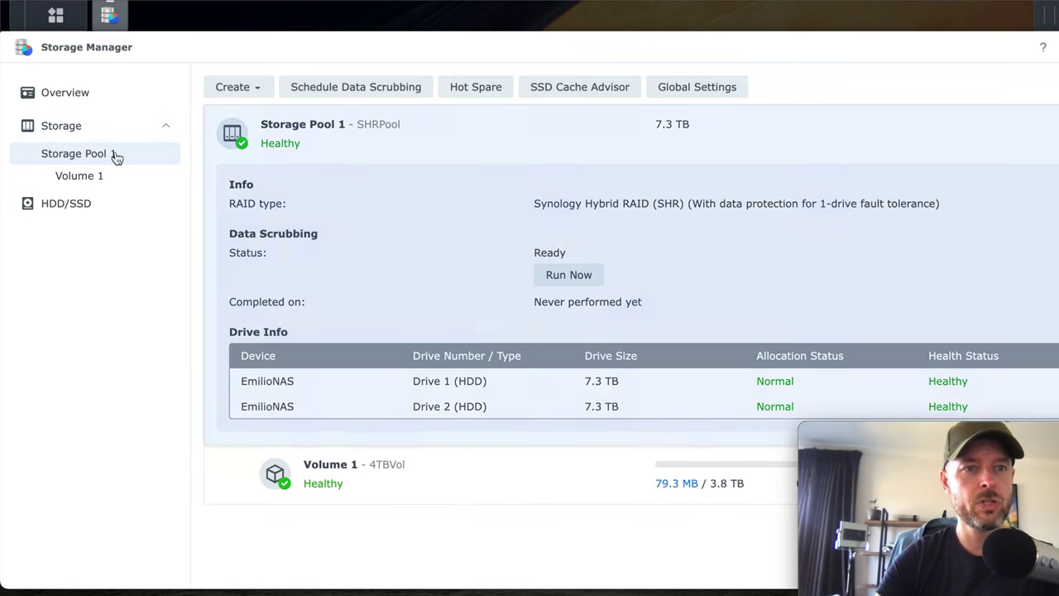
{"action": "left_click", "coordinate": [86, 178]}
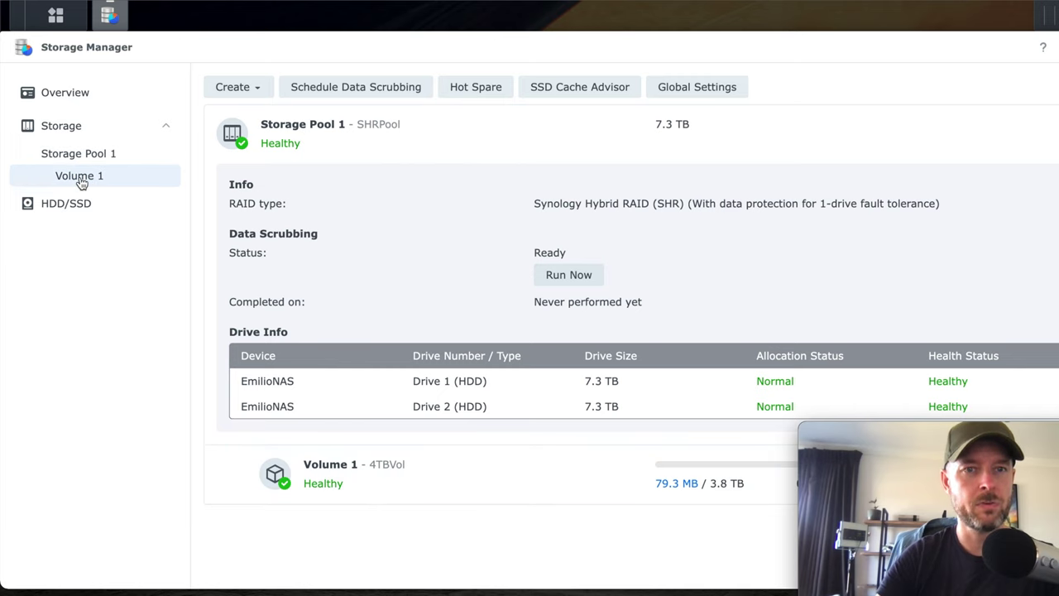
- Inspect Drive 1 and Drive 2 in the list of installed HDDs and SSDs
{"action": "left_click", "coordinate": [62, 206]}
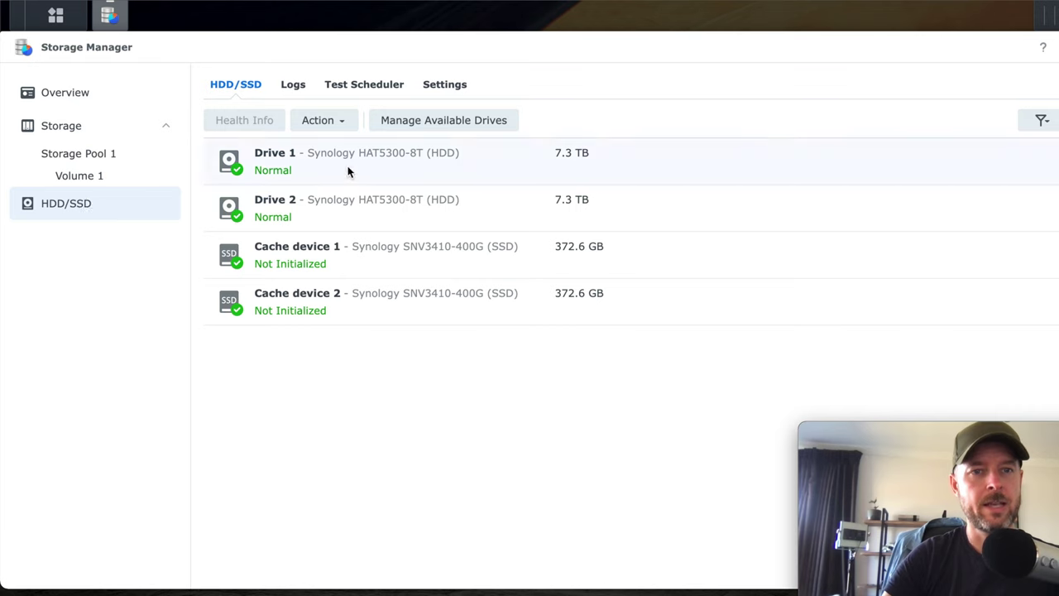
{"action": "left_click", "coordinate": [298, 158]}
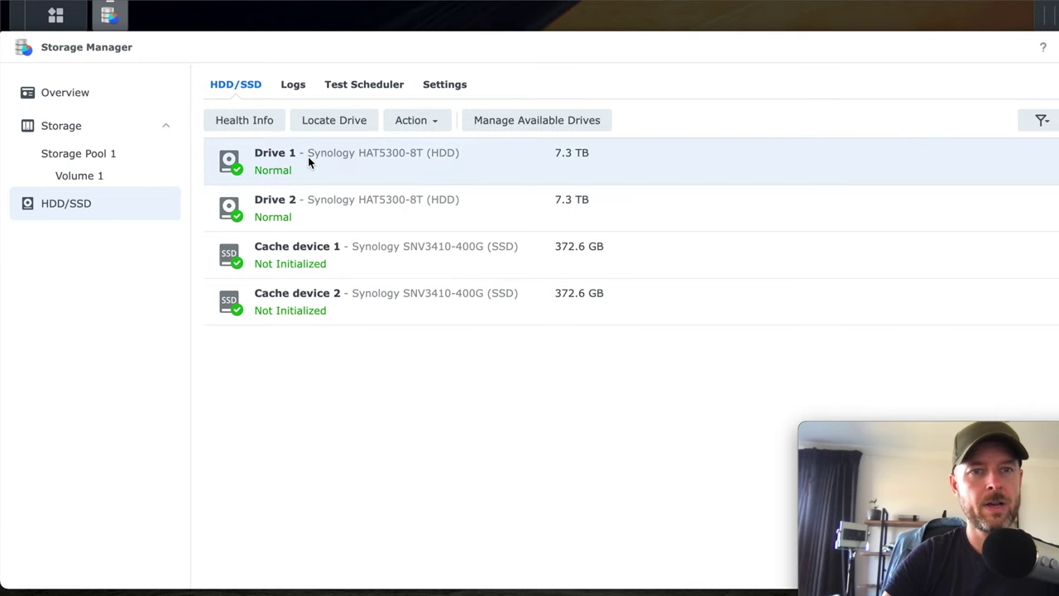
{"action": "left_click", "coordinate": [302, 200]}
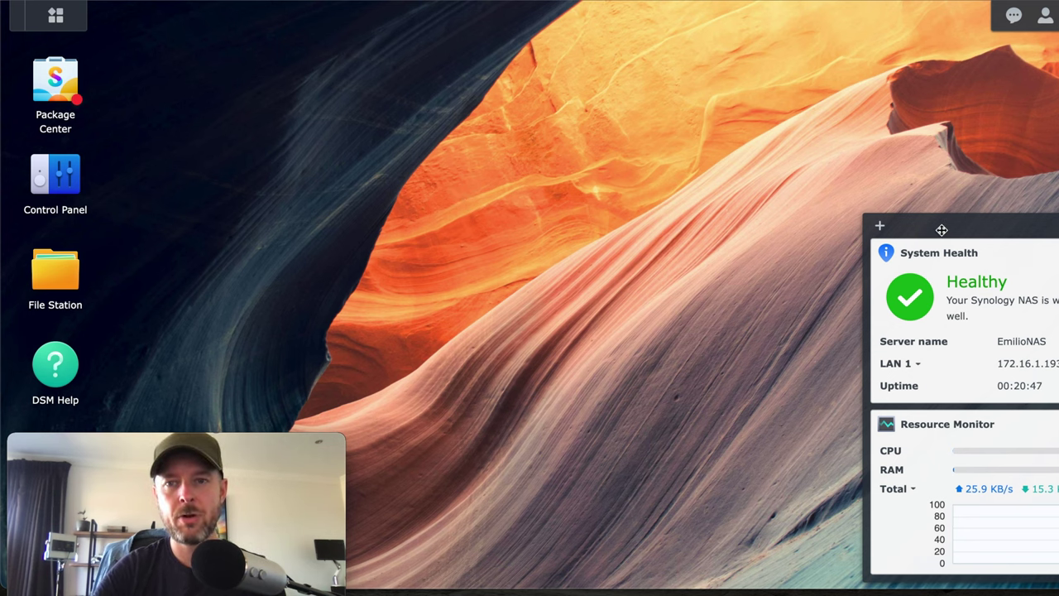
- Reposition the desktop widget panel that holds System Health and Resource Monitor
{"action": "mouse_move", "coordinate": [940, 220]}
{"action": "left_mouse_down"}
{"action": "mouse_move", "coordinate": [919, 172]}
{"action": "mouse_move", "coordinate": [928, 210]}
{"action": "mouse_move", "coordinate": [962, 233]}
{"action": "mouse_move", "coordinate": [956, 217]}
{"action": "left_mouse_up"}
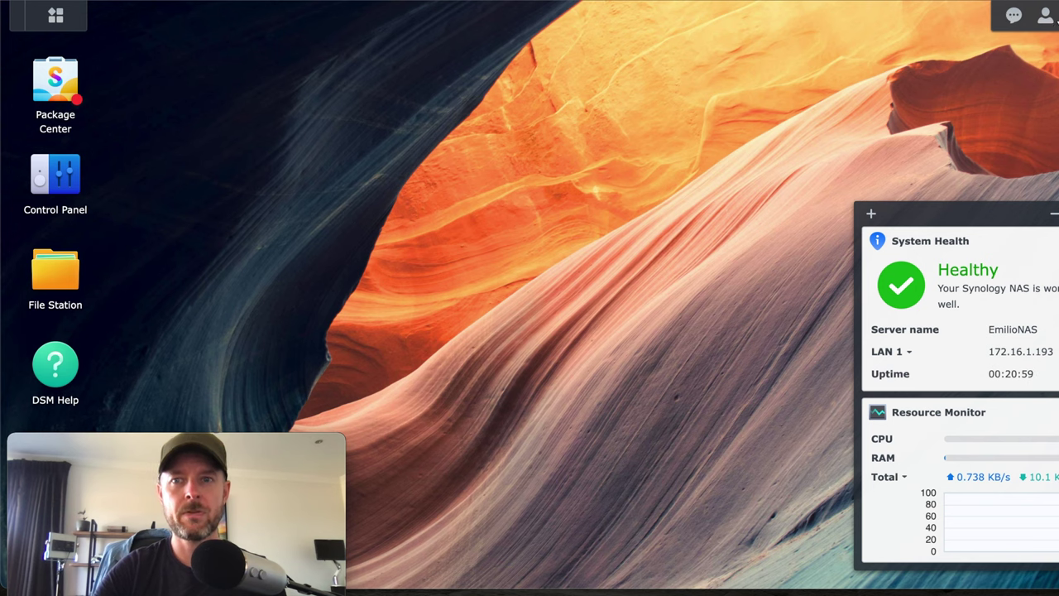
{"action": "left_click", "coordinate": [1044, 18]}
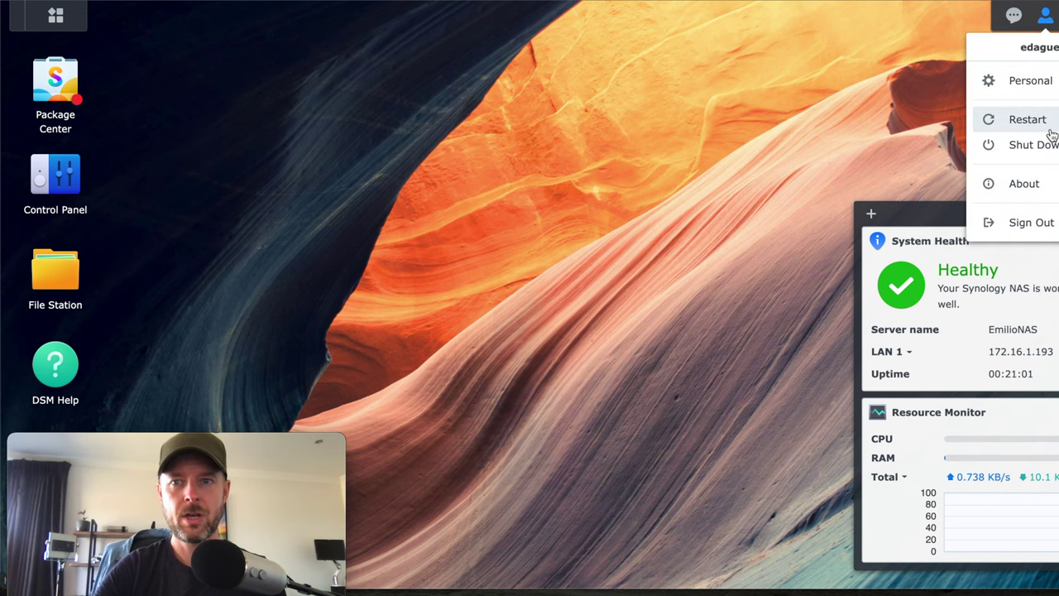
{"action": "left_click", "coordinate": [878, 130]}
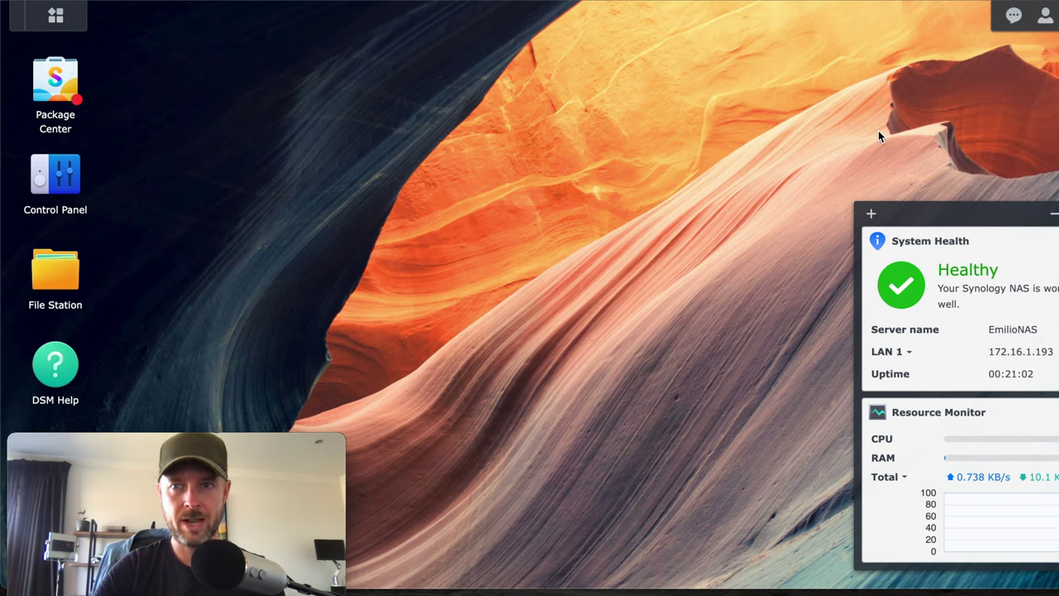
- Start creating a new shared folder from the Control Panel's Shared Folder settings
{"action": "left_click", "coordinate": [59, 20]}
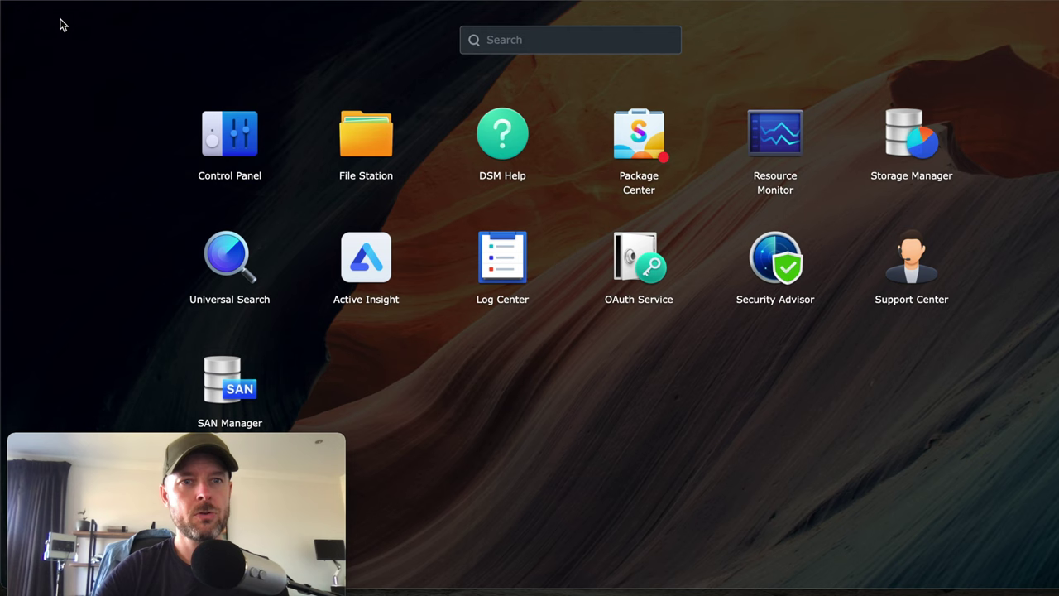
{"action": "left_click", "coordinate": [228, 139]}
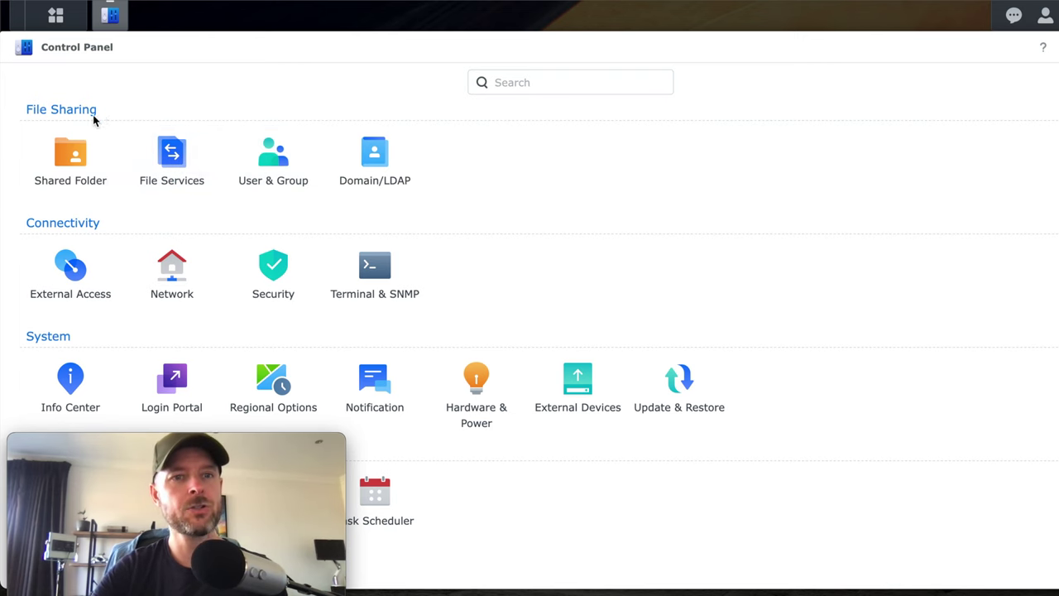
{"action": "left_click", "coordinate": [68, 160]}
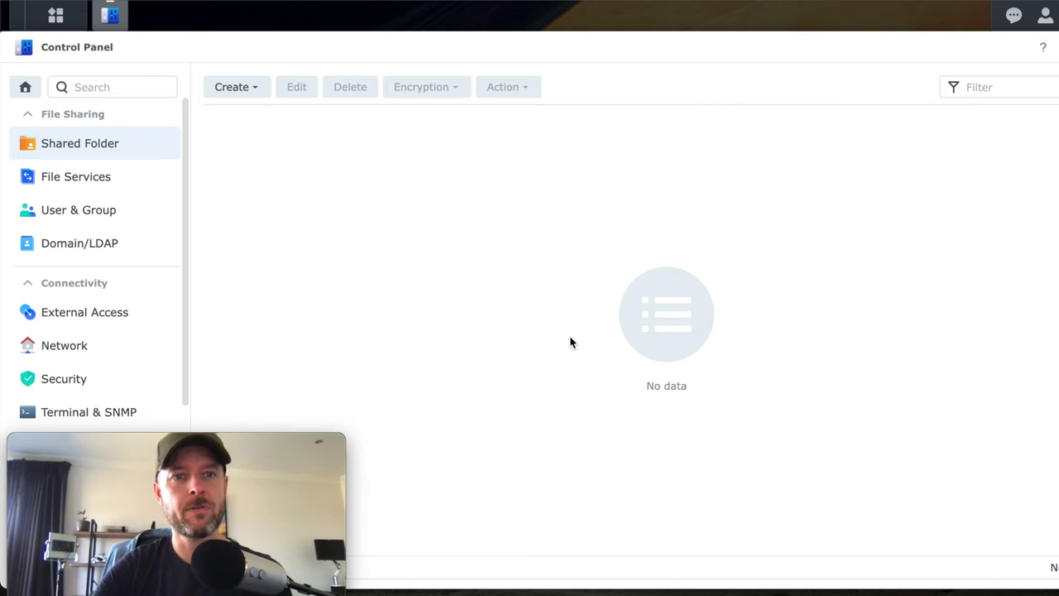
{"action": "left_click", "coordinate": [240, 91]}
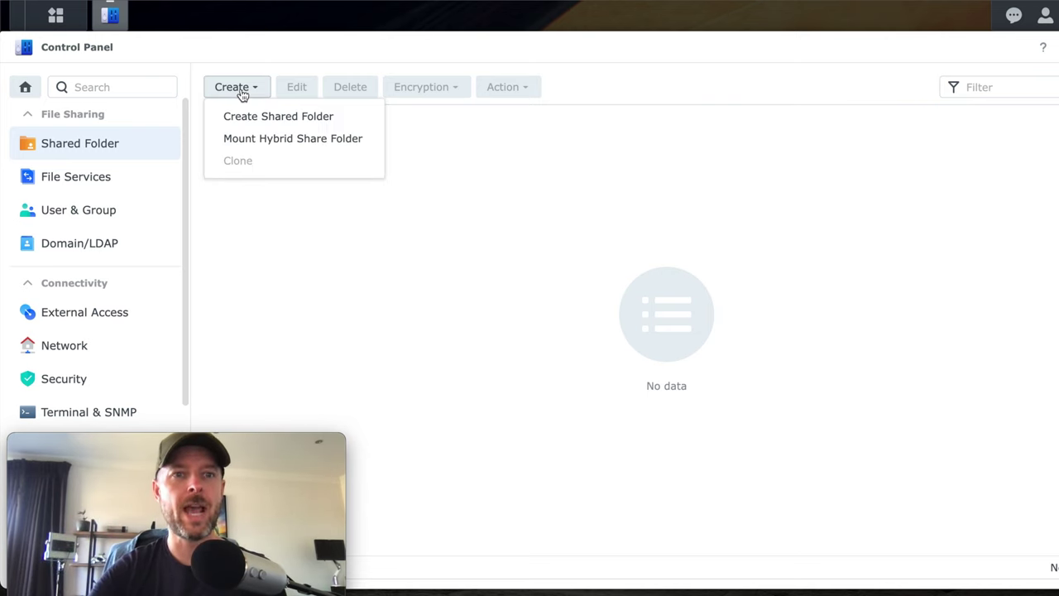
{"action": "left_click", "coordinate": [291, 122]}
{"action": "left_click_drag", "start_coordinate": [359, 88], "coordinate": [500, 76]}
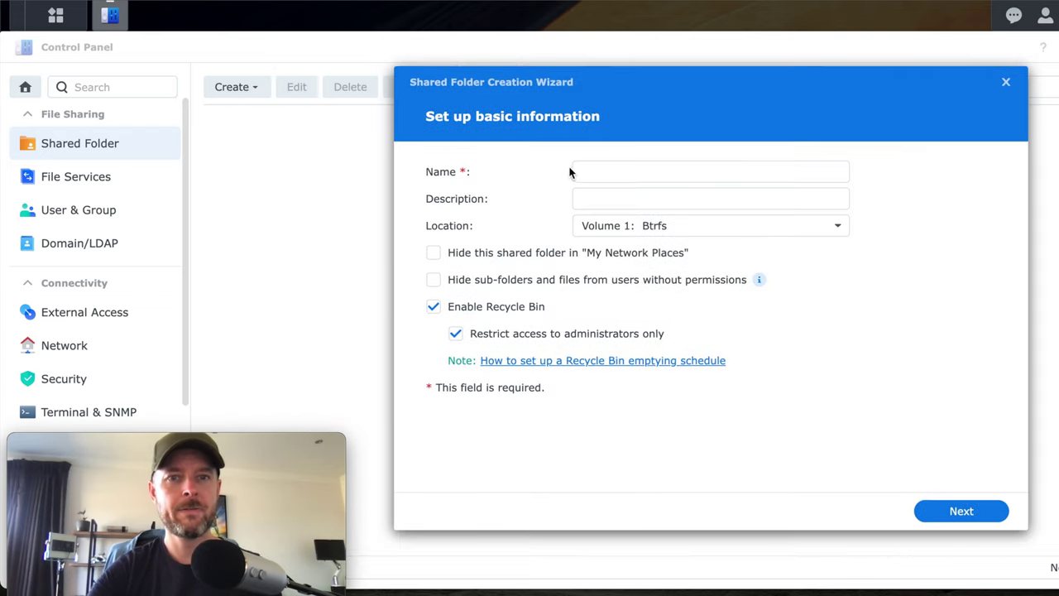
- Name the shared folder Movies, describe it as "my movies live here", and locate it on Volume 1: Btrfs
{"action": "left_click", "coordinate": [617, 172]}
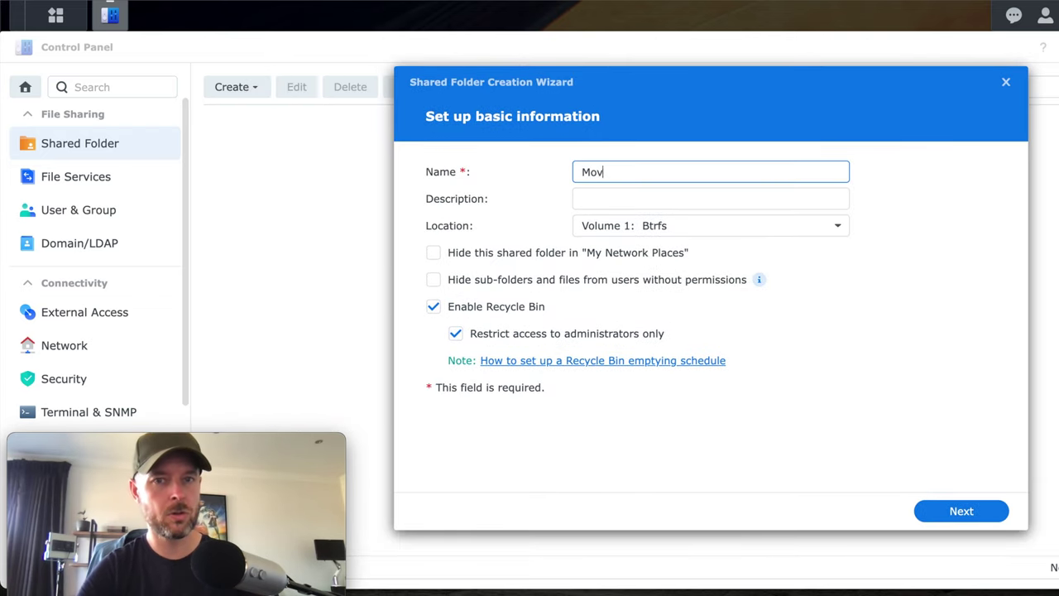
{"action": "type", "text": "Movies"}
{"action": "key", "text": "Tab"}
{"action": "type", "text": "my m"}
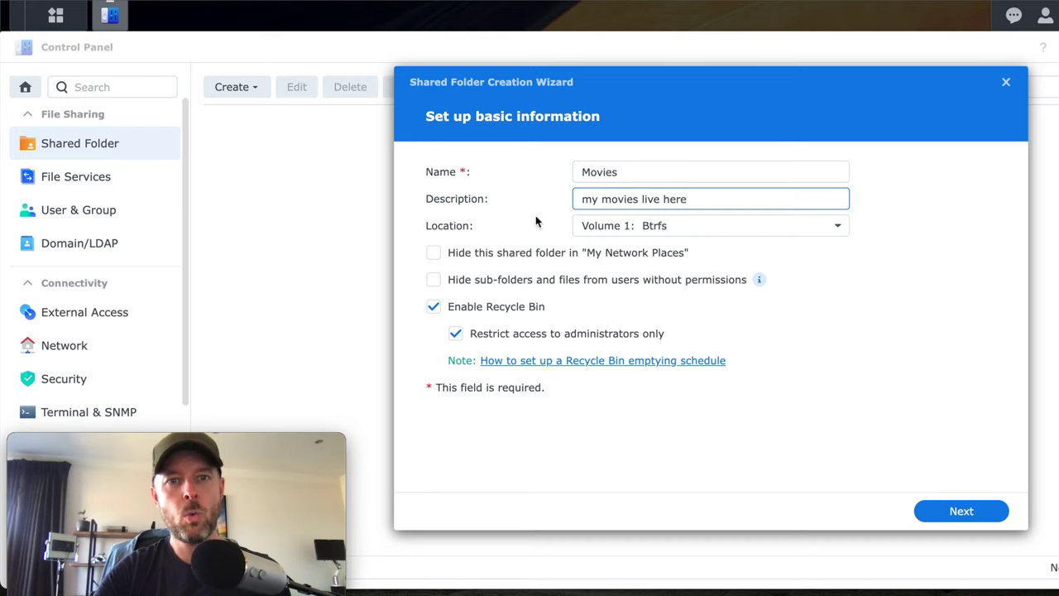
{"action": "left_click", "coordinate": [621, 234]}
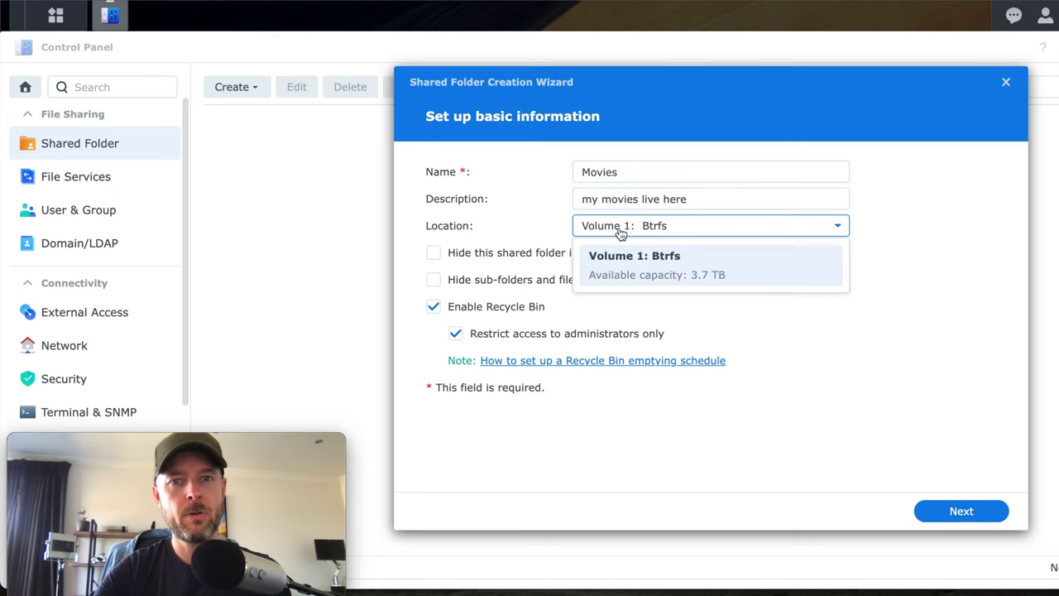
{"action": "left_click", "coordinate": [686, 269]}
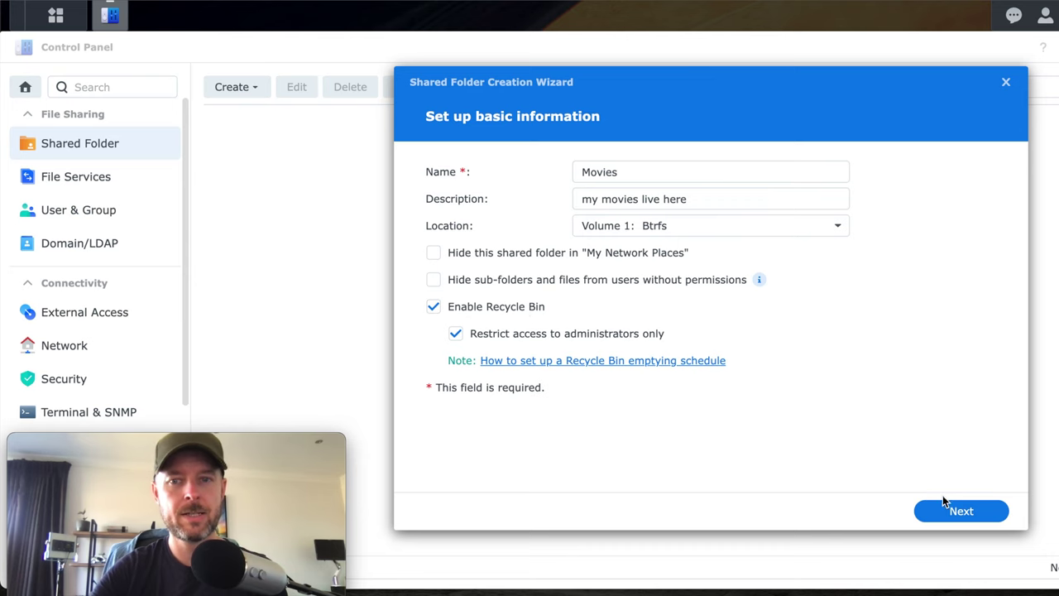
- Create the folder without encryption, data checksum or quota, and grant Read/Write to admin and the owner's user account
{"action": "left_click", "coordinate": [973, 515]}
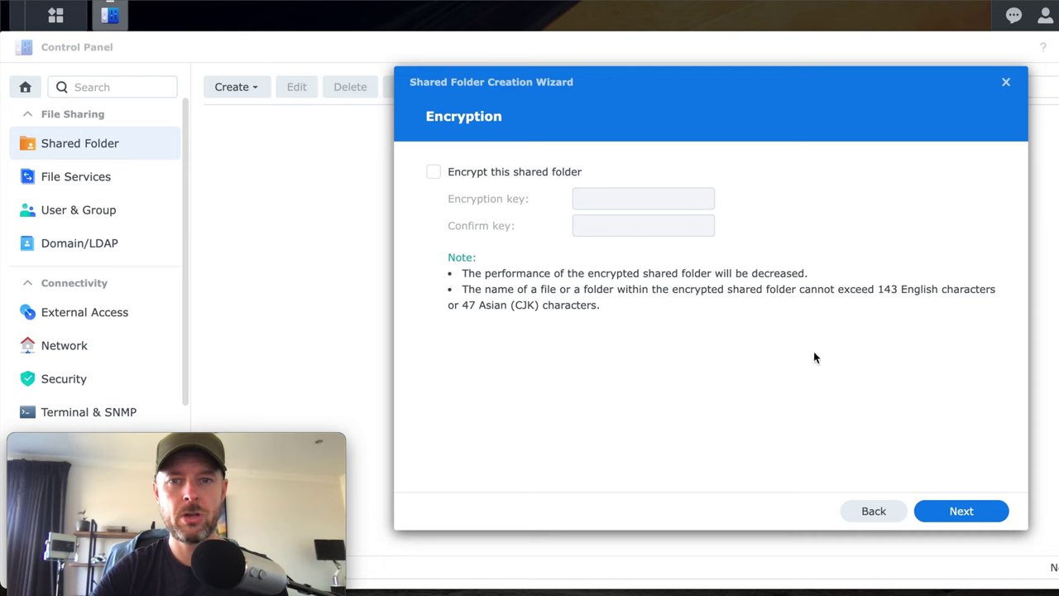
{"action": "left_click", "coordinate": [976, 517]}
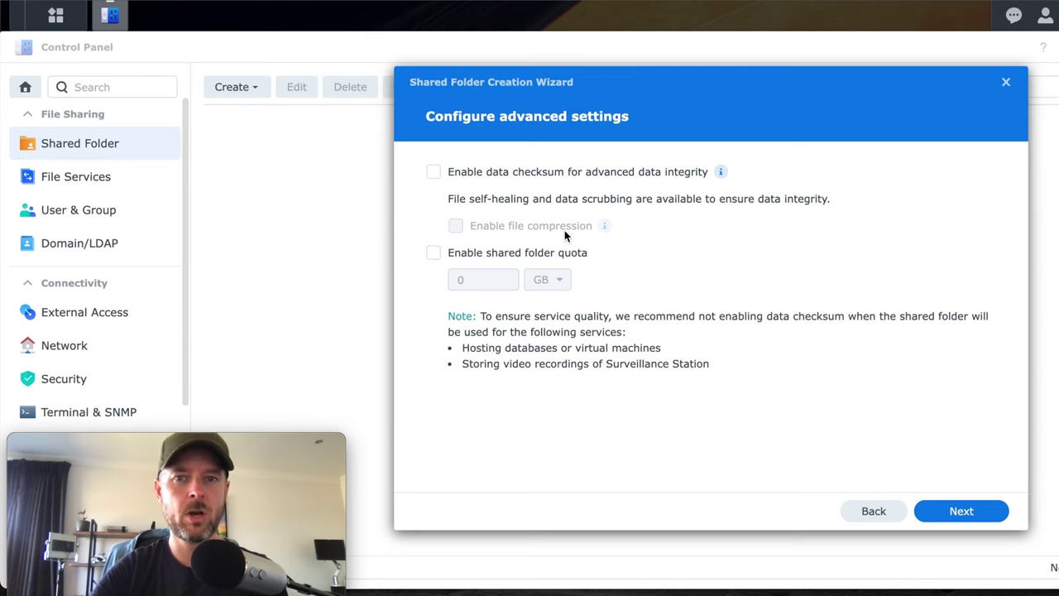
{"action": "left_click", "coordinate": [971, 514]}
{"action": "left_click", "coordinate": [965, 513]}
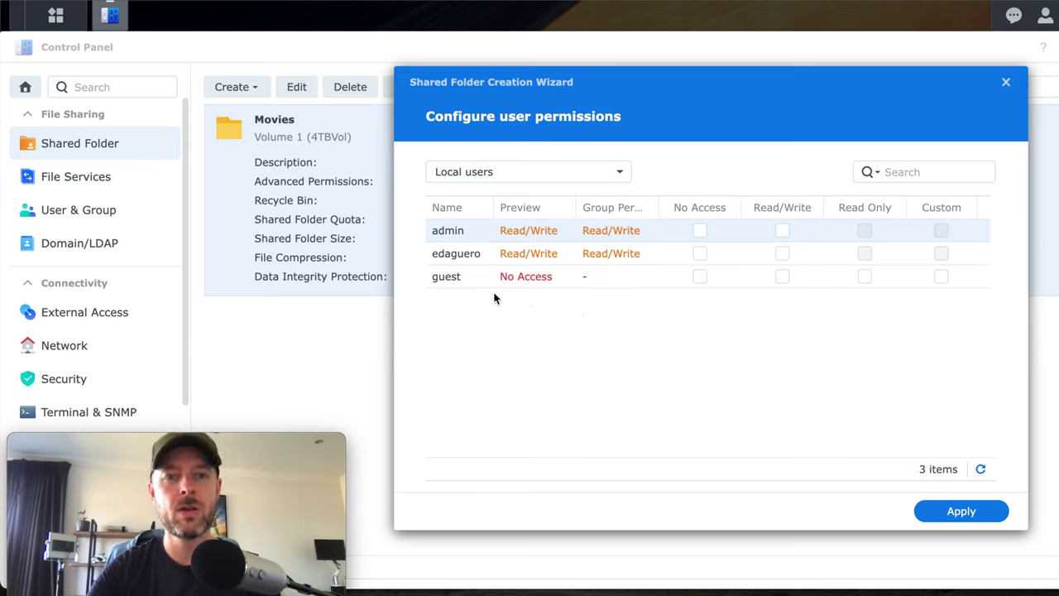
{"action": "left_click", "coordinate": [781, 255]}
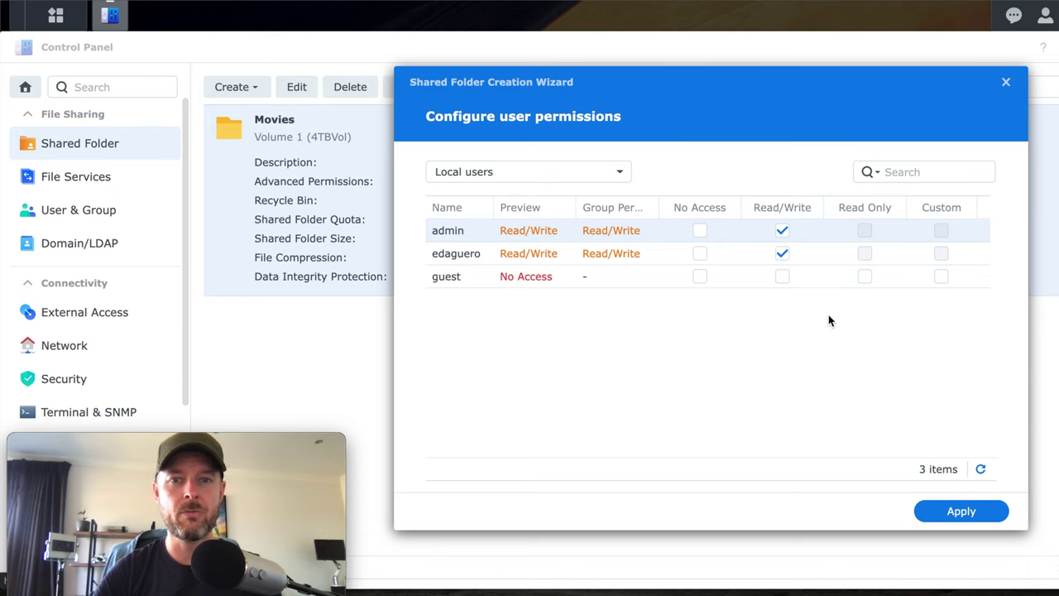
{"action": "left_click", "coordinate": [959, 509]}
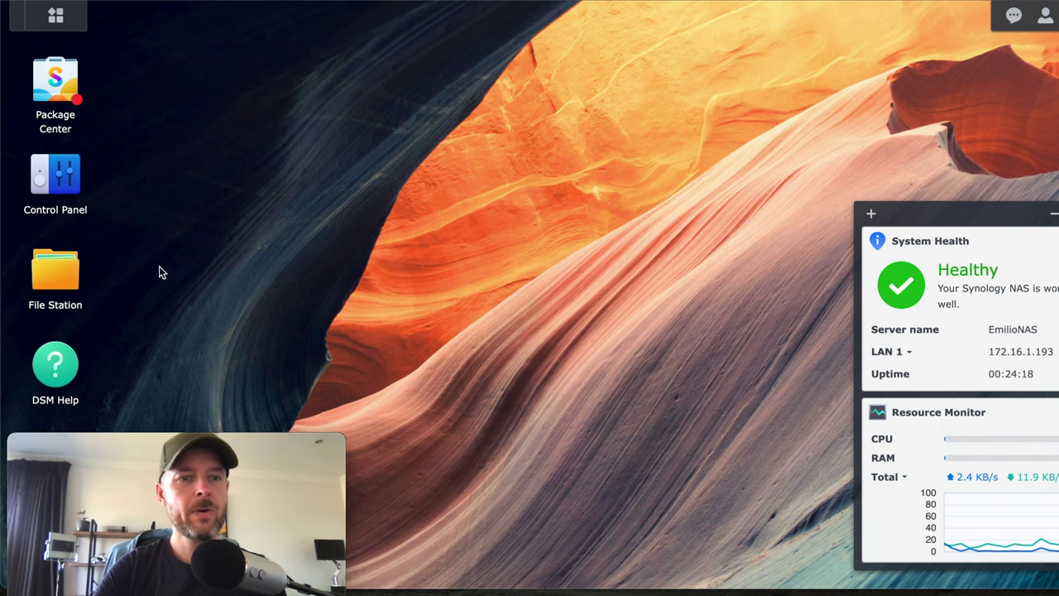
- Create the folders Matrix and Star Wars inside Movies with File Station, and close File Station
{"action": "left_click", "coordinate": [53, 278]}
{"action": "left_click_drag", "start_coordinate": [451, 84], "coordinate": [532, 59]}
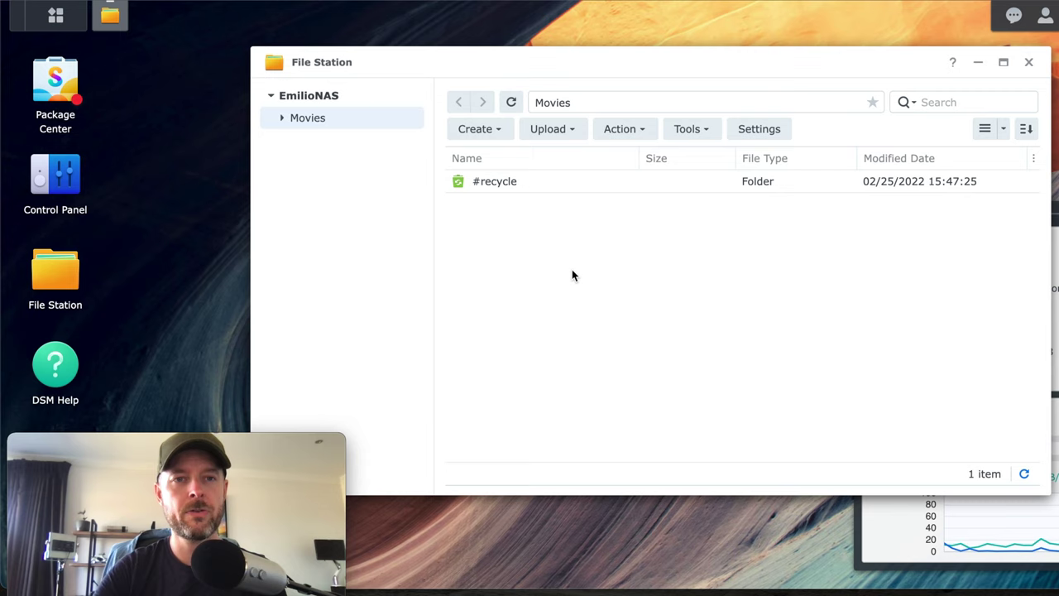
{"action": "left_click_drag", "start_coordinate": [507, 54], "coordinate": [471, 42]}
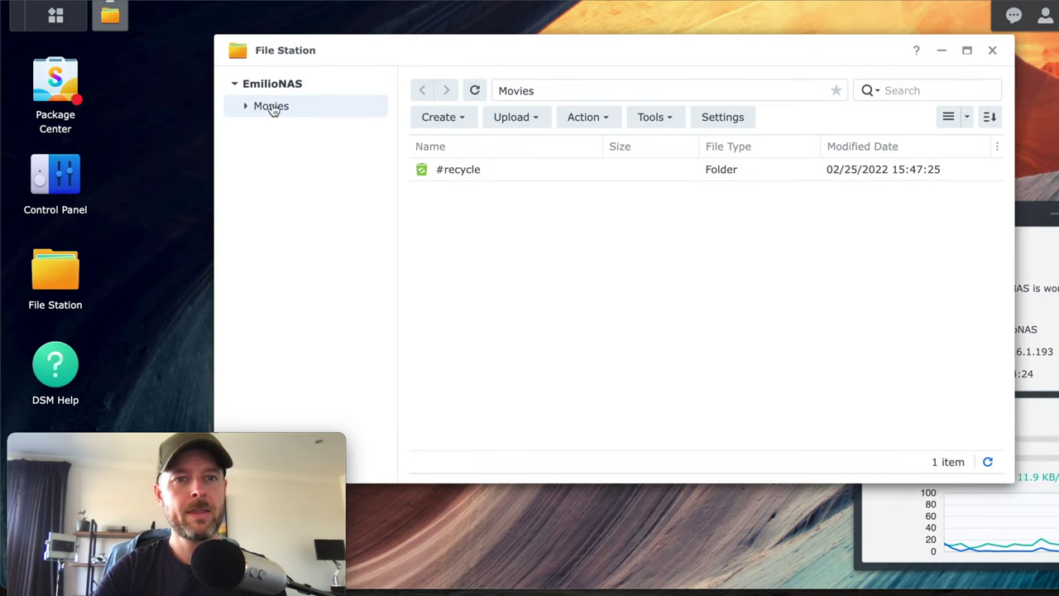
{"action": "left_click", "coordinate": [461, 119]}
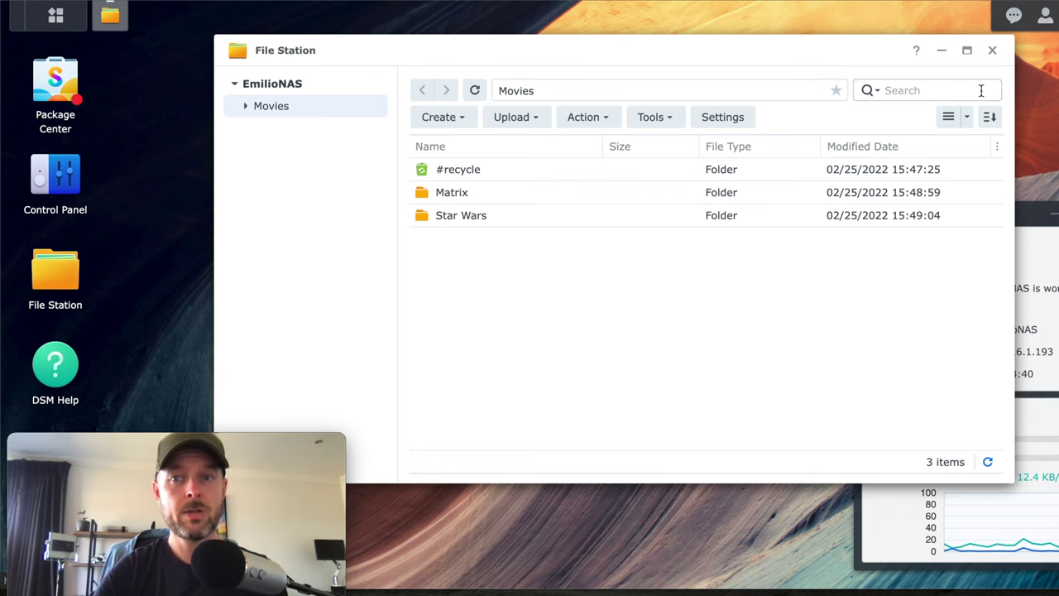
{"action": "left_click", "coordinate": [992, 50]}
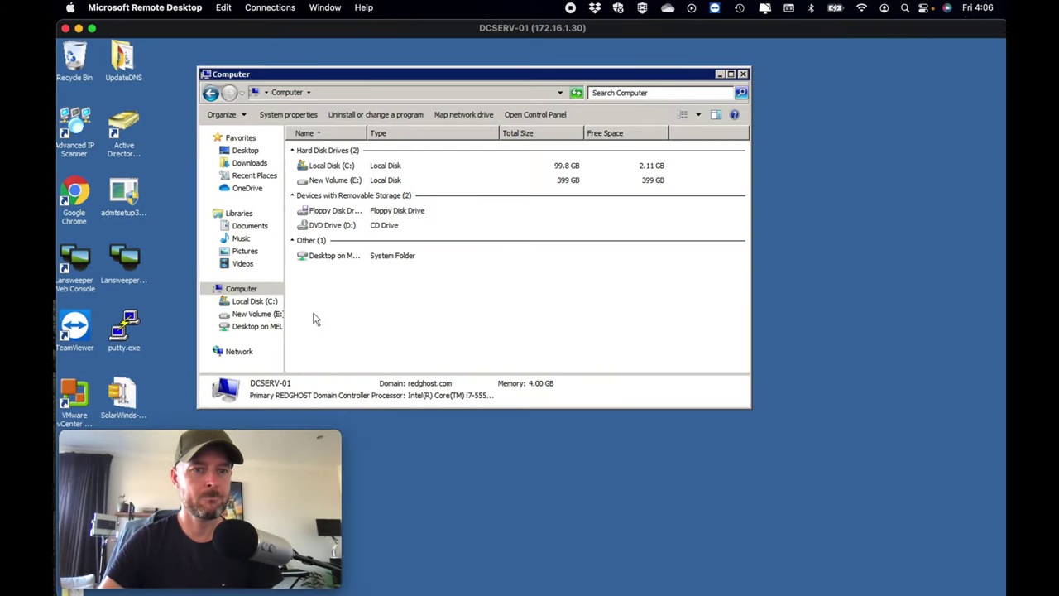
- In the DCSERV-01 Microsoft Remote Desktop session, browse the Windows network and open EmilioNAS to check its shared folder
{"action": "left_click", "coordinate": [238, 350]}
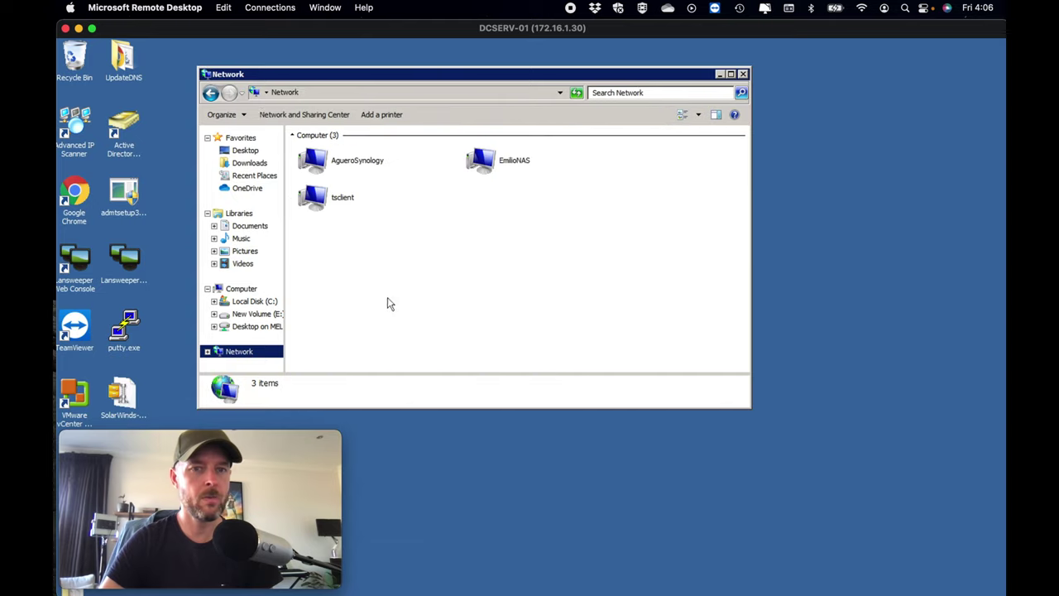
{"action": "left_click", "coordinate": [439, 288]}
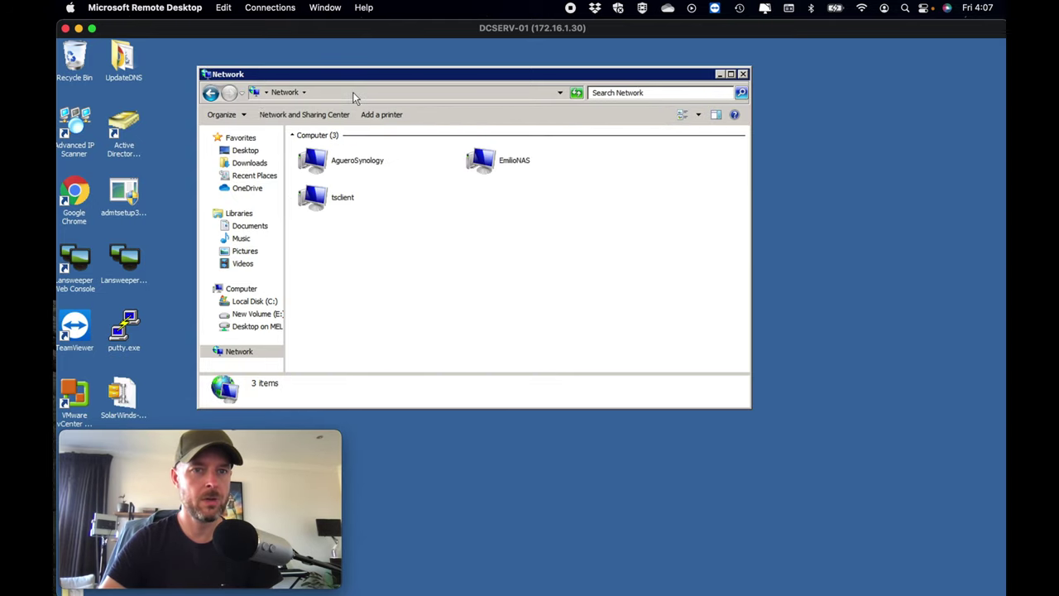
{"action": "left_click", "coordinate": [293, 93]}
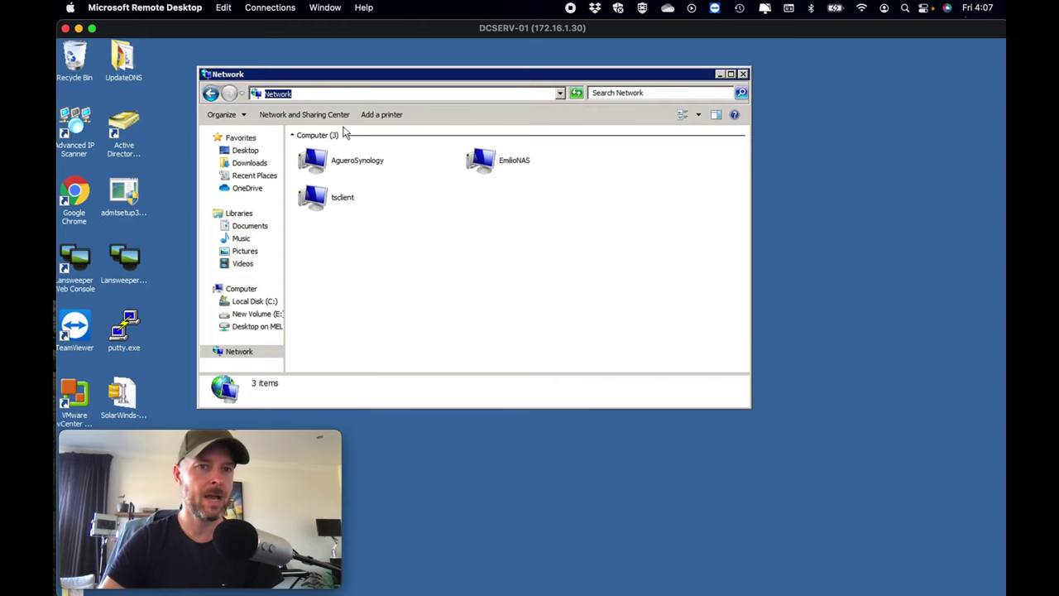
{"action": "left_click", "coordinate": [541, 253]}
{"action": "double_click", "coordinate": [482, 162]}
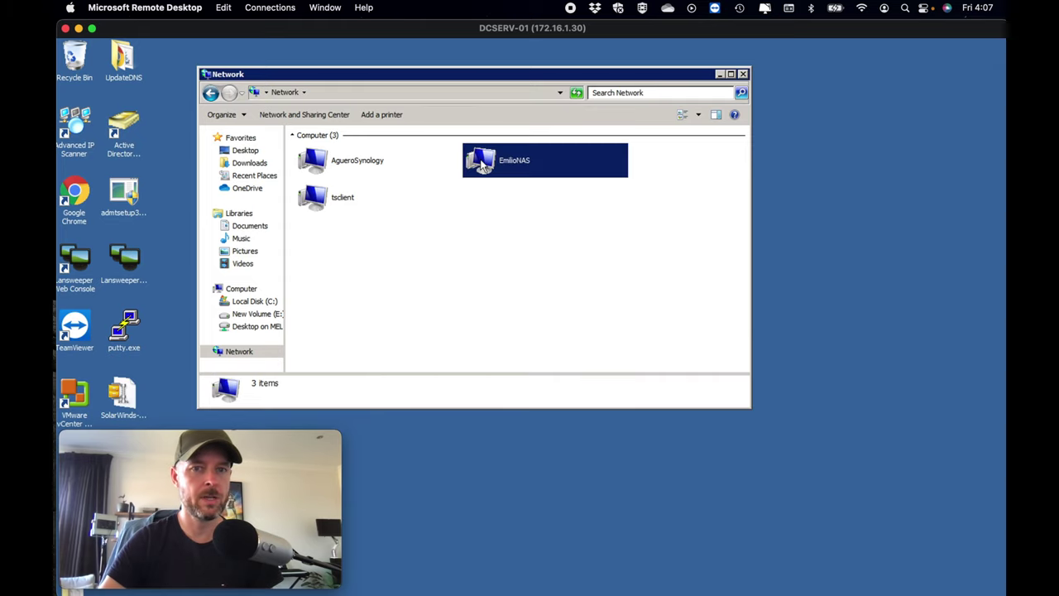
{"action": "left_click", "coordinate": [320, 149]}
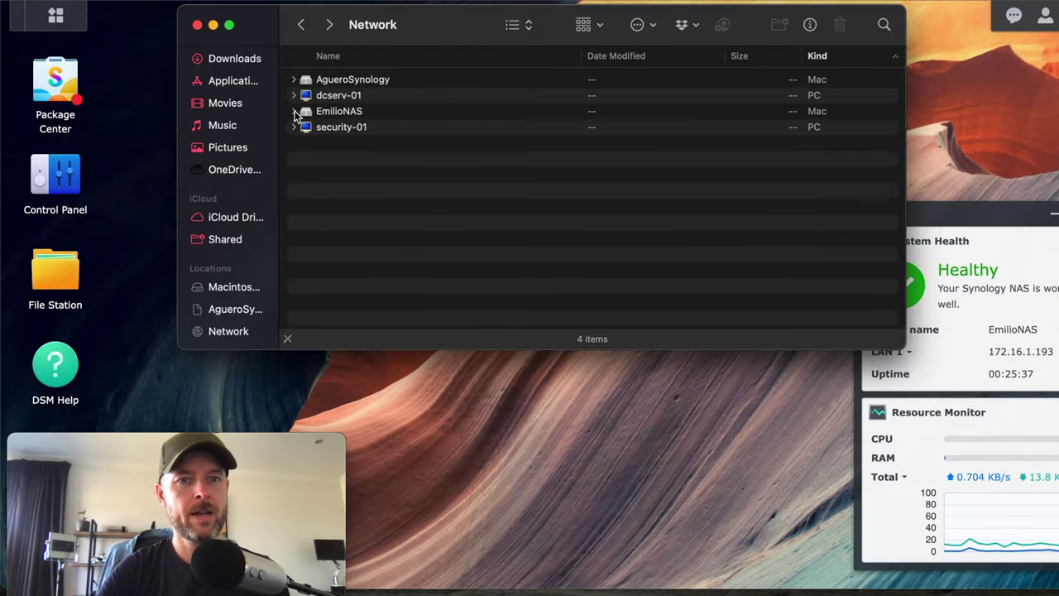
- Switch to Finder and open EmilioNAS from the network locations to connect as a Registered User
{"action": "left_click", "coordinate": [337, 116]}
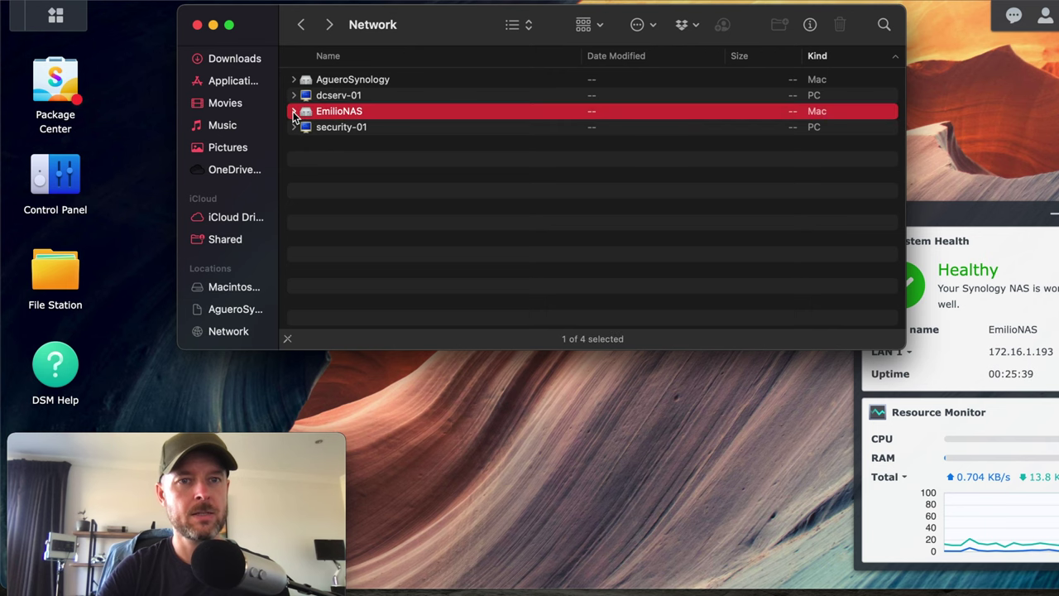
{"action": "double_click", "coordinate": [294, 114]}
{"action": "left_click", "coordinate": [615, 215]}
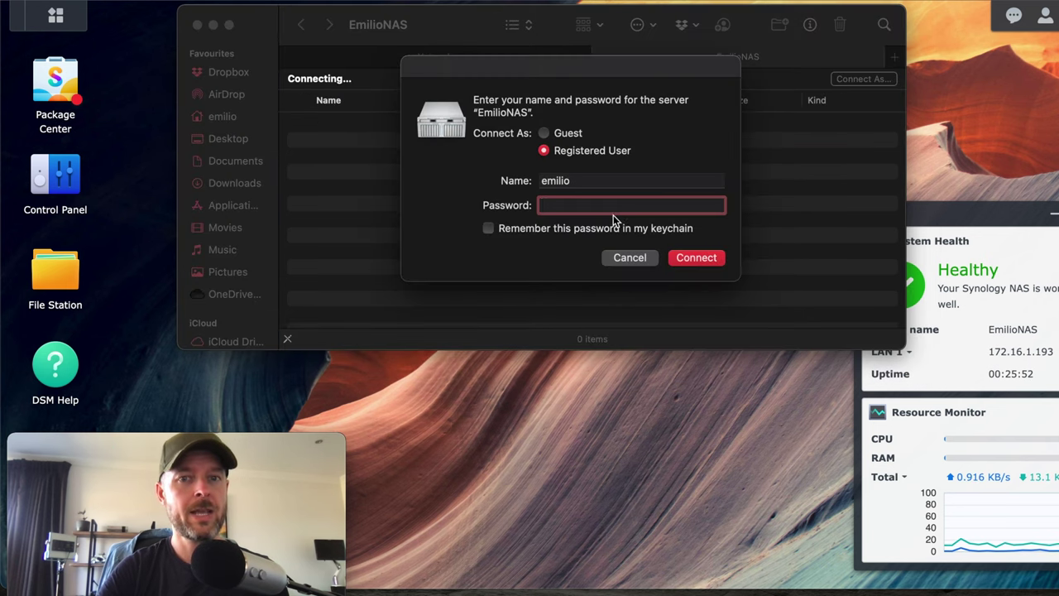